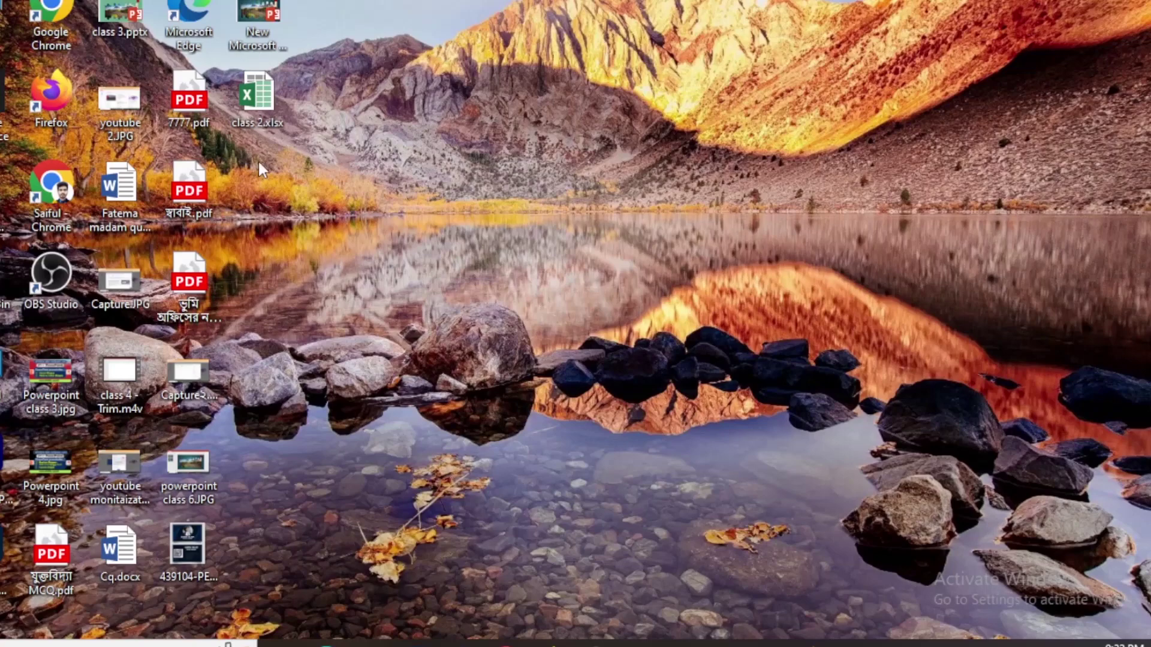
- Create a new Excel worksheet on the desktop with the default name New Microsoft Excel Worksheet.xlsx
{"action": "right_click", "coordinate": [285, 175]}
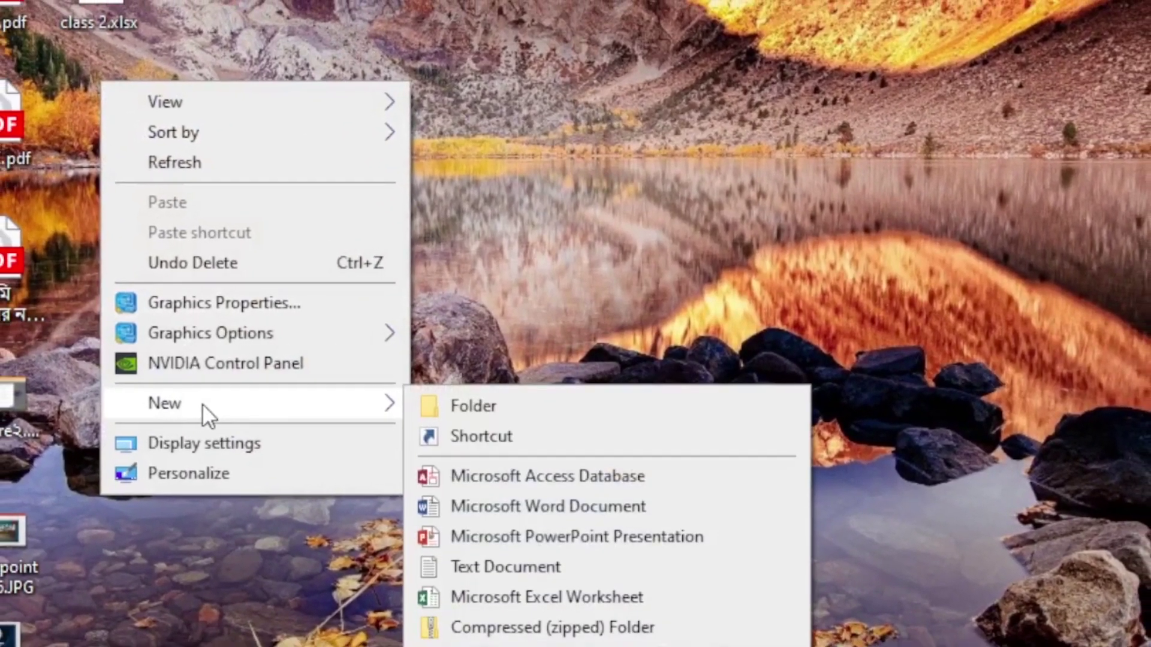
{"action": "mouse_move", "coordinate": [288, 396]}
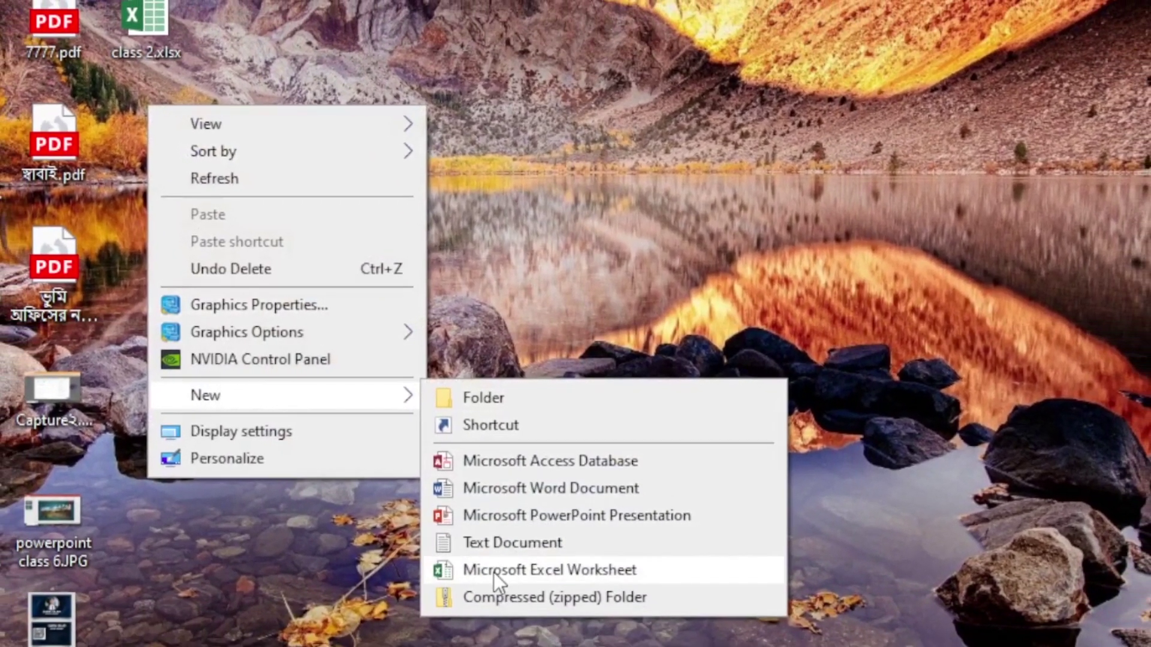
{"action": "left_click", "coordinate": [607, 569]}
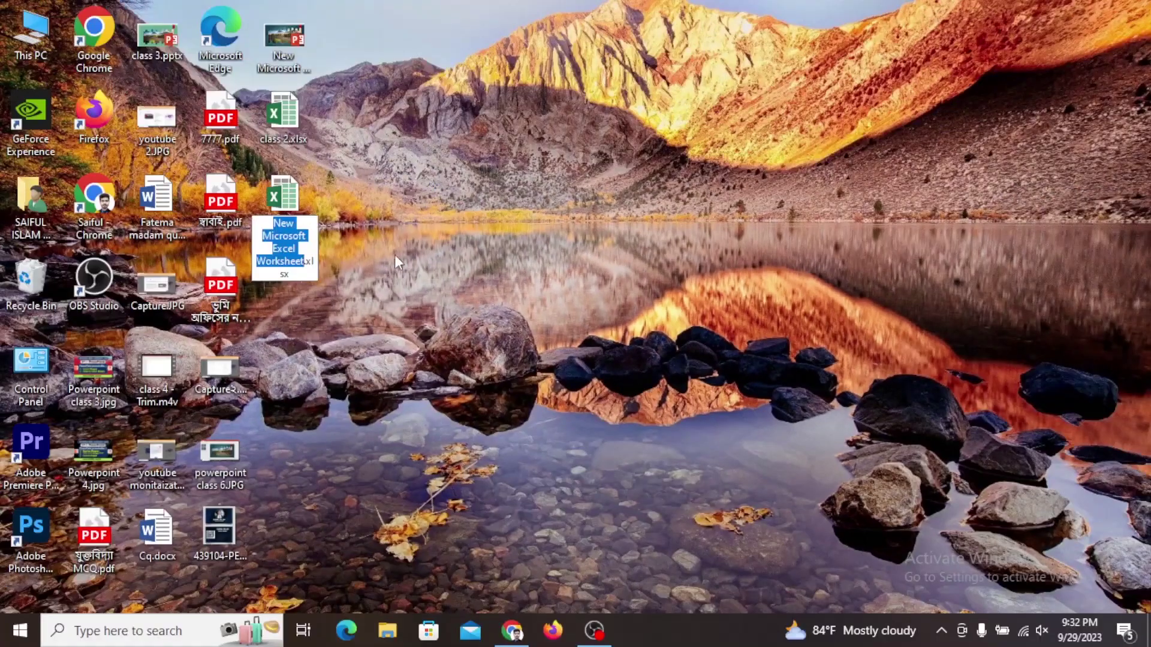
{"action": "key", "text": "Return"}
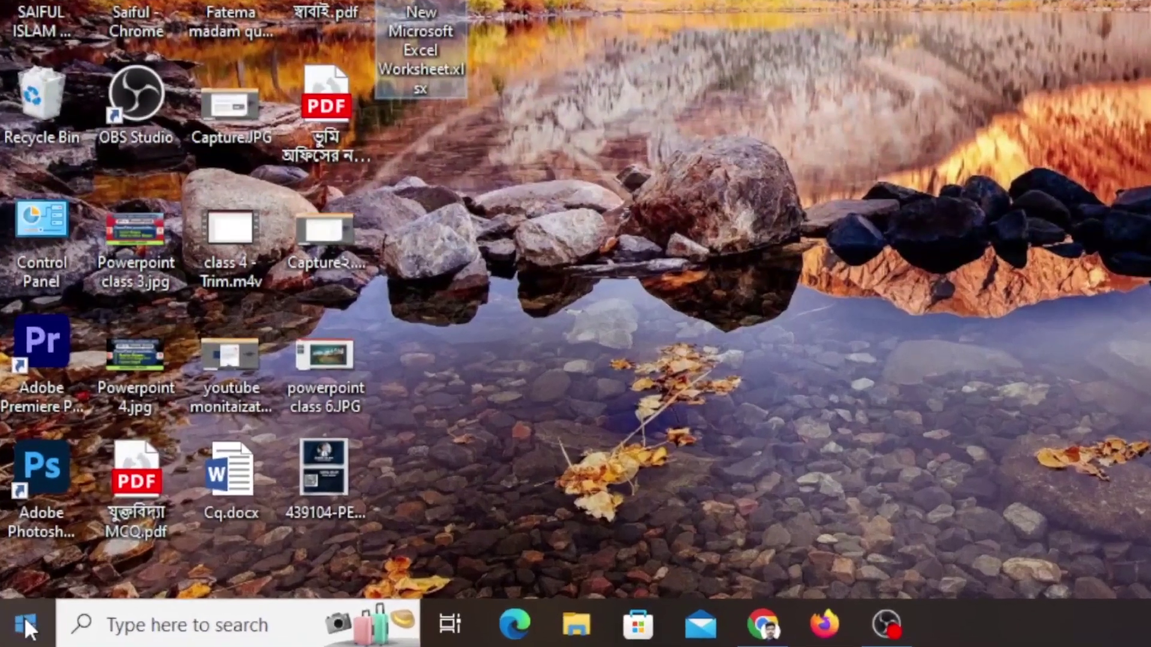
- Bring up the Start menu's app list and scroll down to Excel 2016
{"action": "left_click", "coordinate": [24, 617]}
{"action": "scroll", "coordinate": [163, 253], "scroll_direction": "down", "scroll_amount": 3}
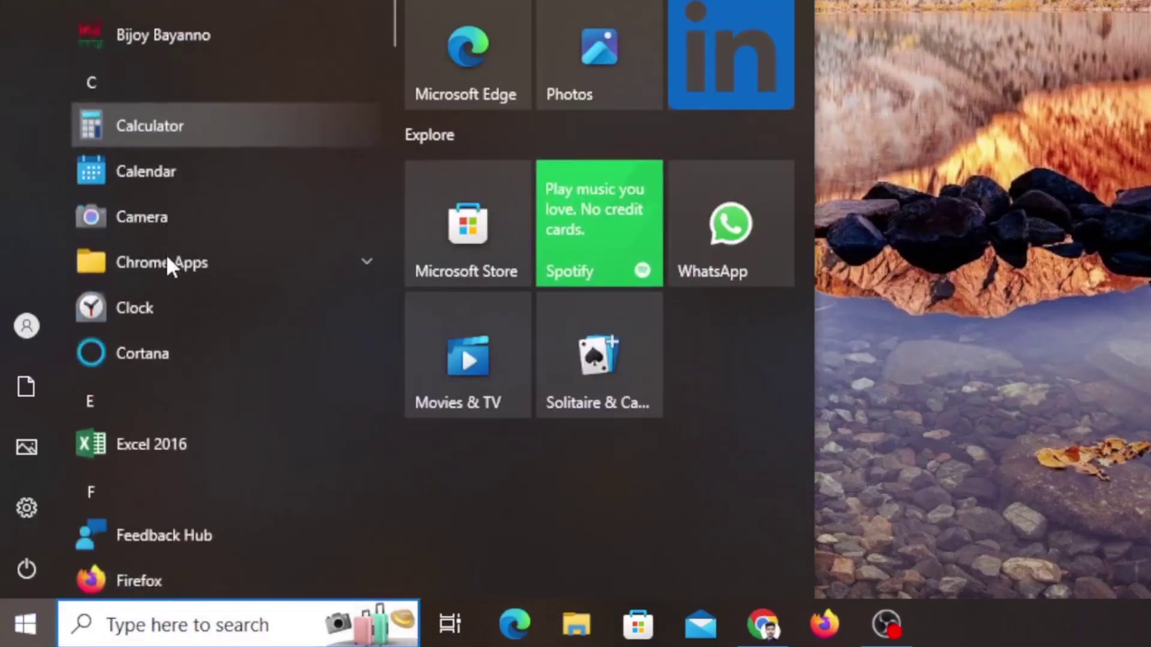
{"action": "scroll", "coordinate": [166, 254], "scroll_direction": "down", "scroll_amount": 3}
{"action": "scroll", "coordinate": [167, 256], "scroll_direction": "down", "scroll_amount": 2}
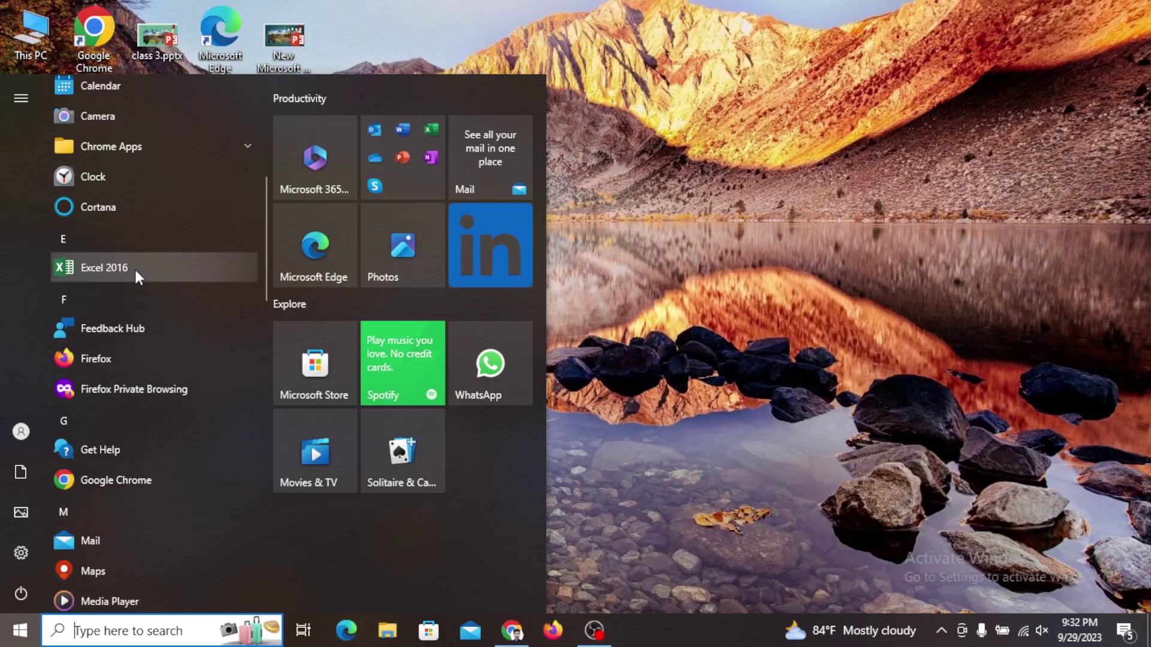
- Launch Excel 2016, close the blank Book1, and open New Microsoft Excel Worksheet.xlsx from the desktop
{"action": "left_click", "coordinate": [135, 270]}
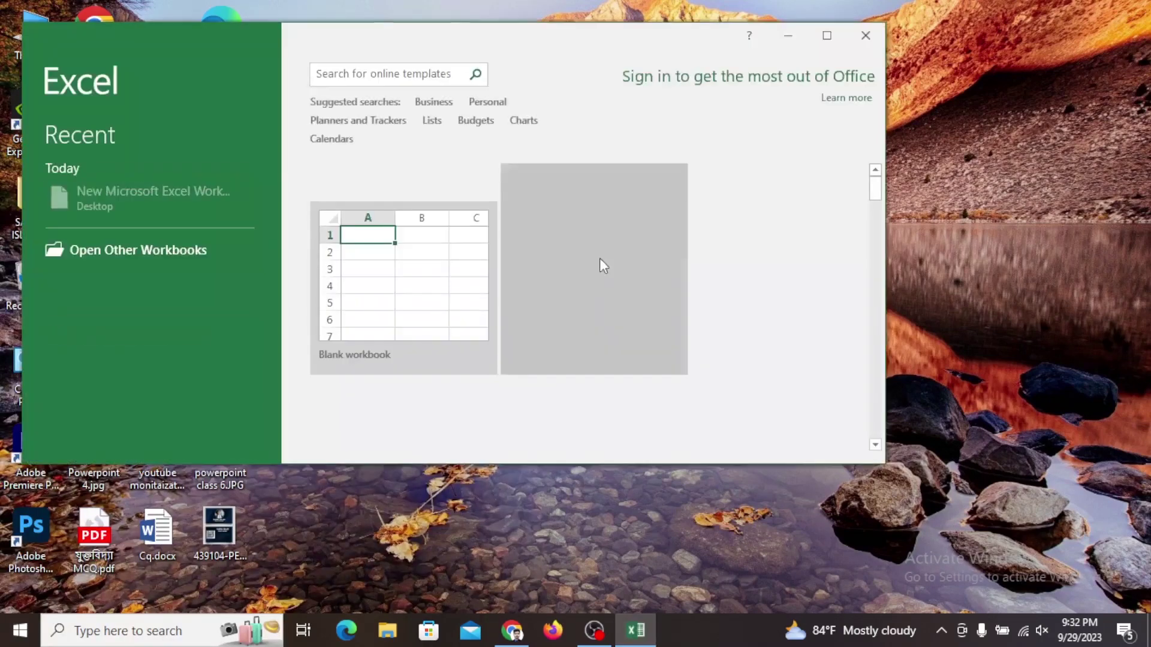
{"action": "left_click", "coordinate": [826, 35]}
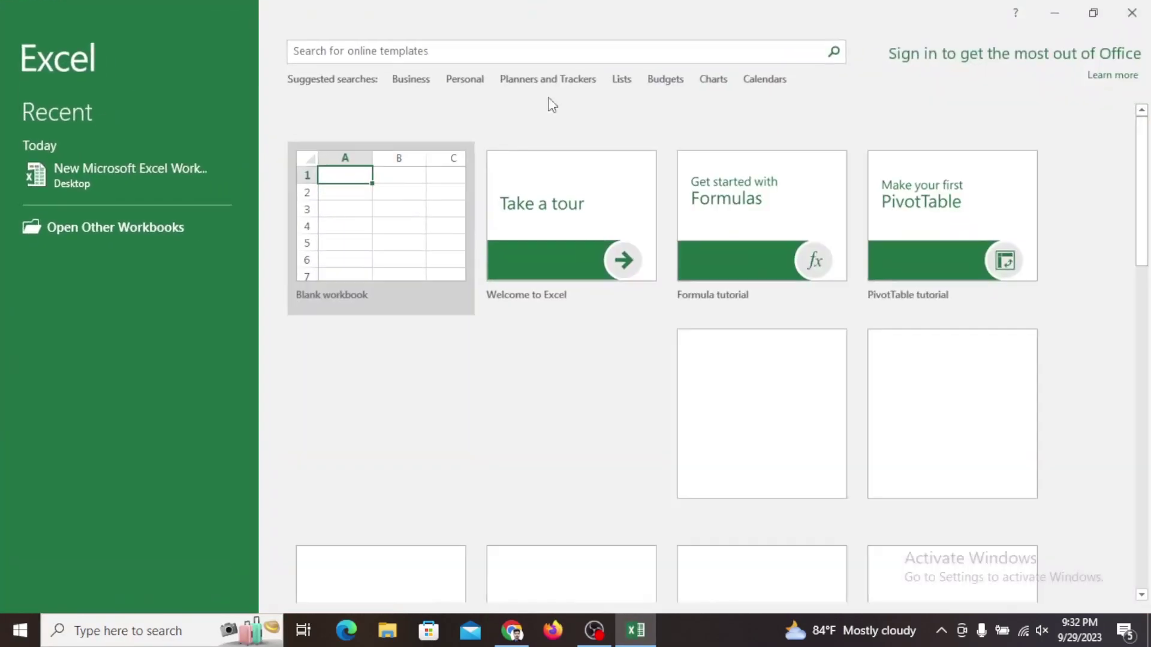
{"action": "left_click", "coordinate": [360, 252]}
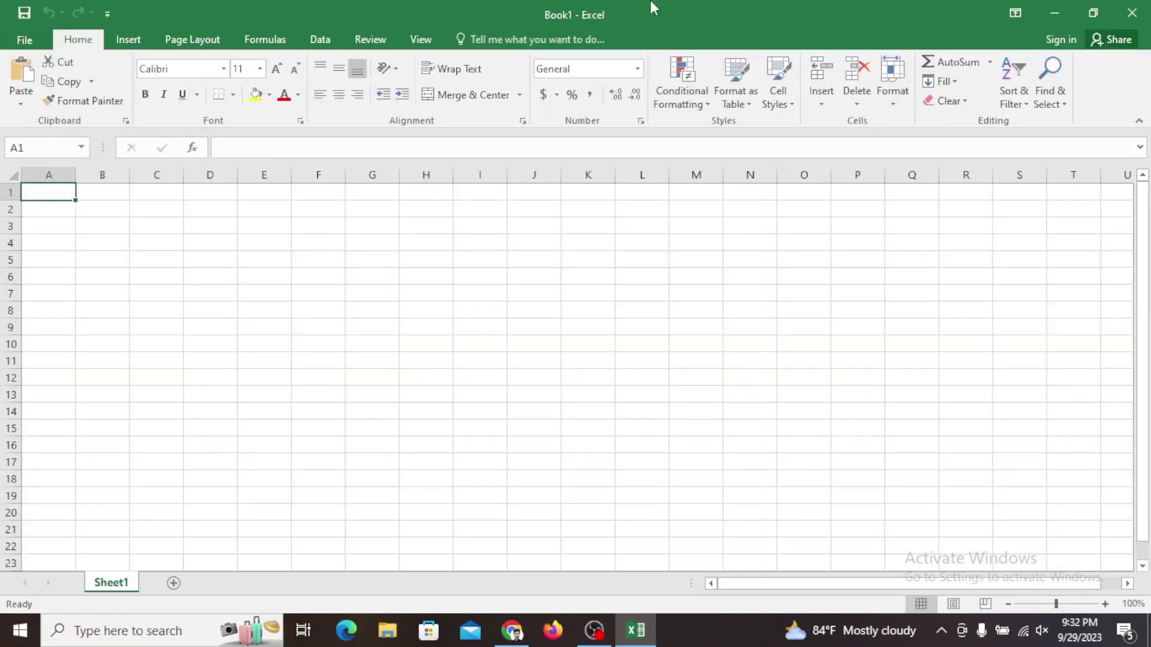
{"action": "left_click", "coordinate": [1131, 12]}
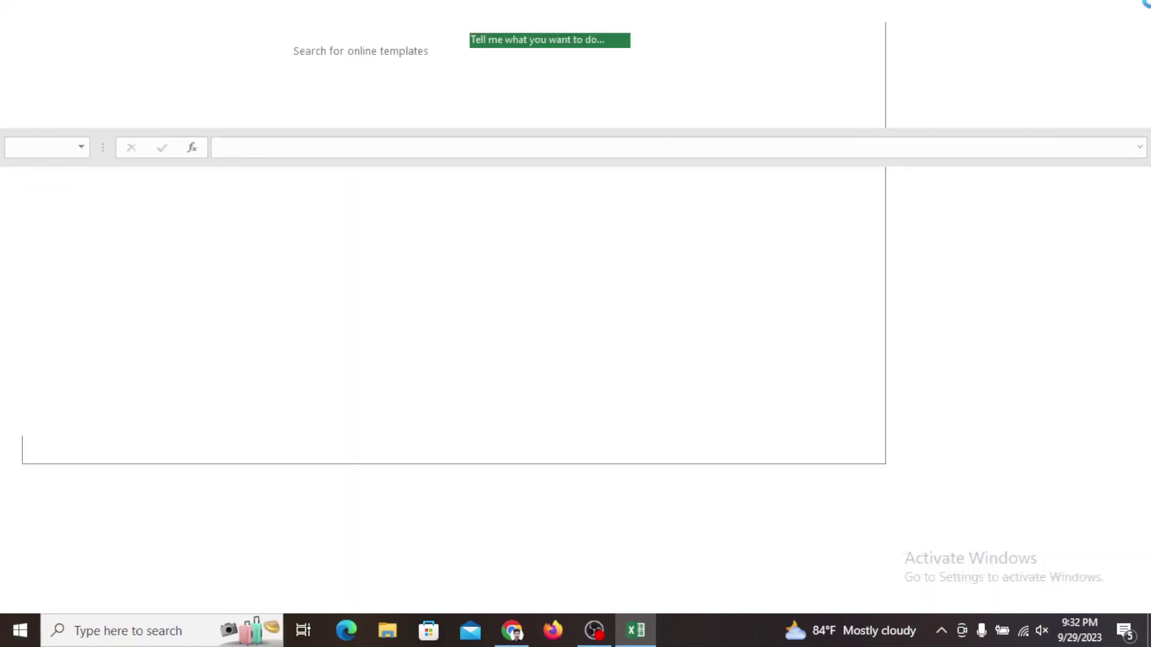
{"action": "double_click", "coordinate": [272, 193]}
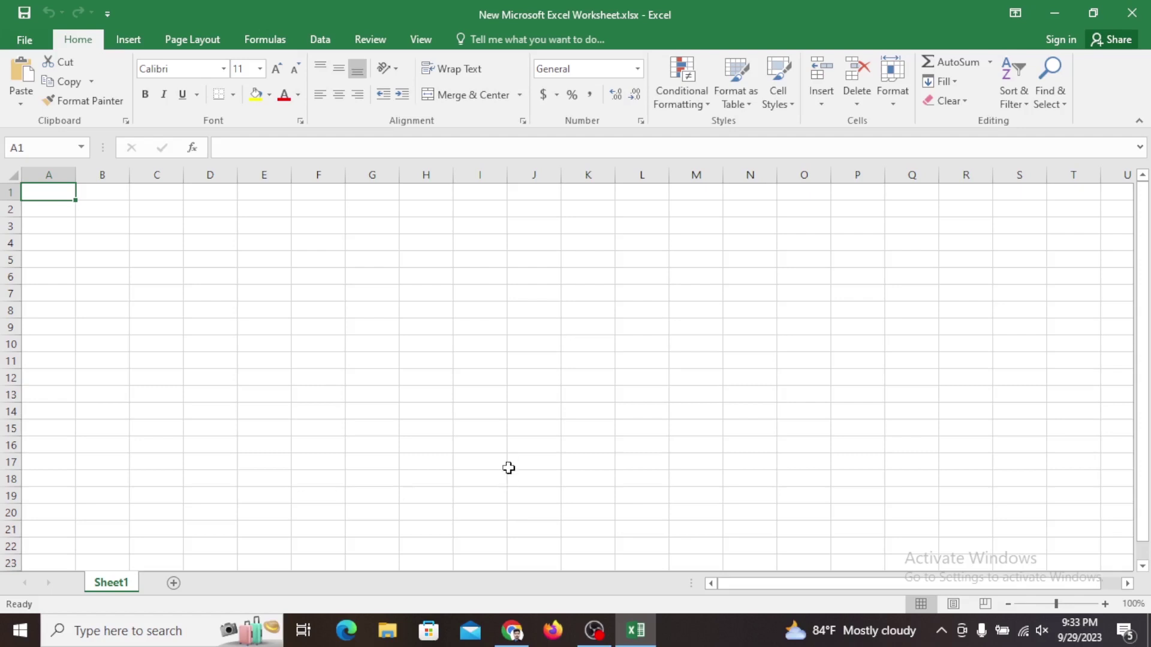
{"action": "left_click", "coordinate": [513, 630]}
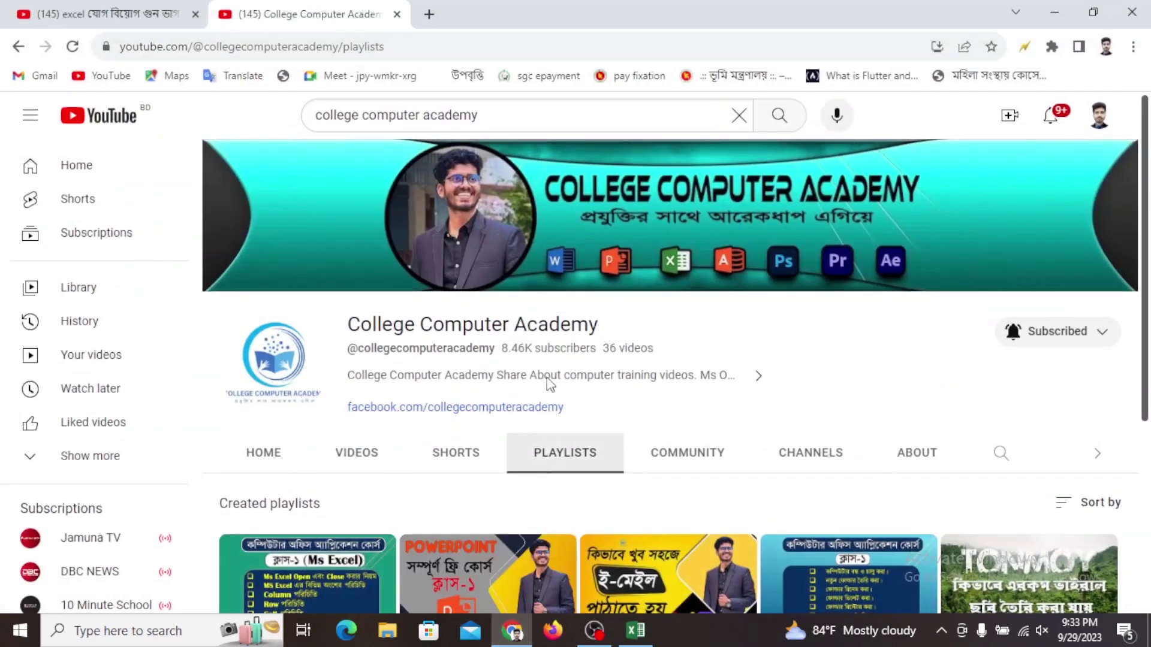
{"action": "scroll", "coordinate": [469, 378], "scroll_direction": "down", "scroll_amount": 1}
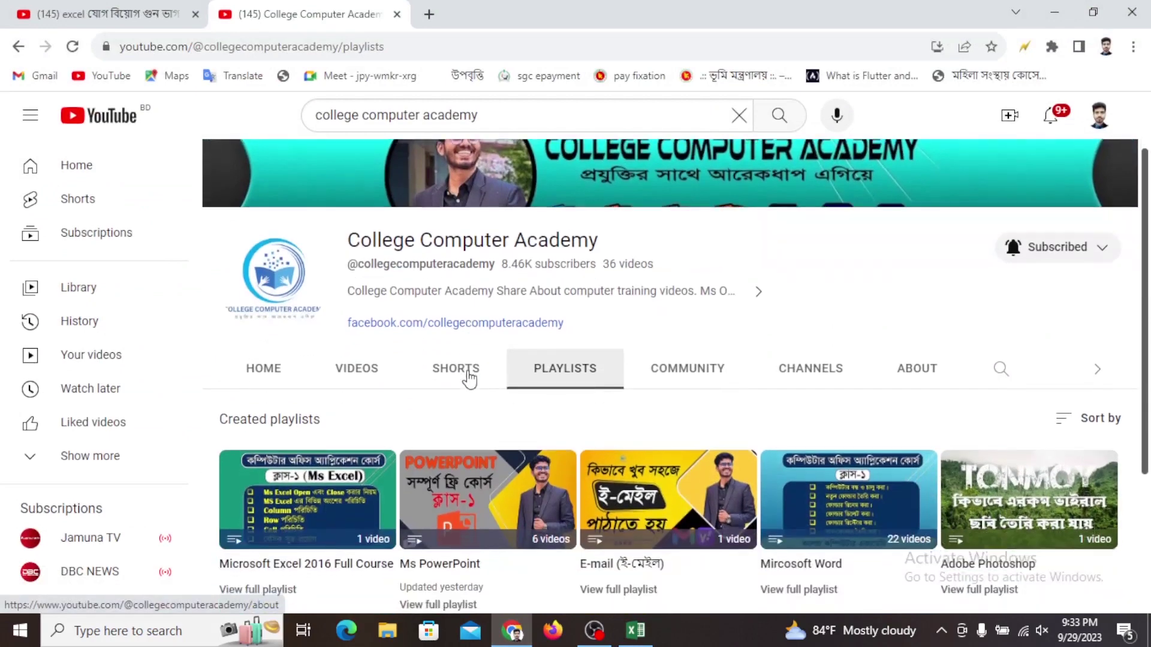
{"action": "scroll", "coordinate": [569, 377], "scroll_direction": "down", "scroll_amount": 1}
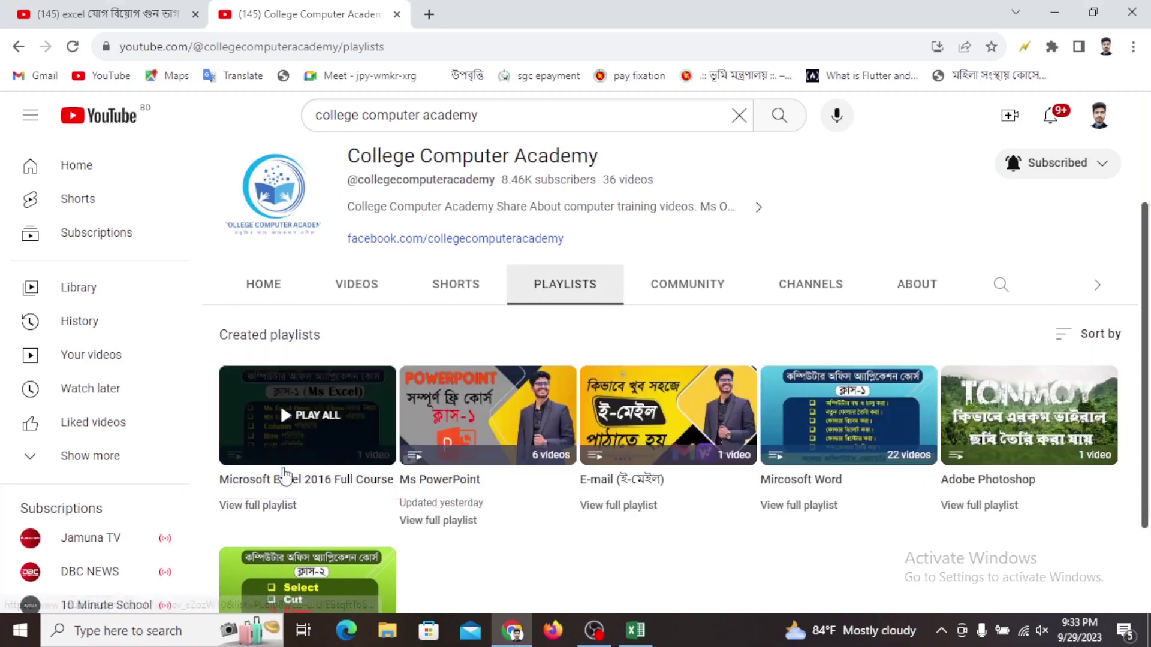
{"action": "scroll", "coordinate": [420, 404], "scroll_direction": "up", "scroll_amount": 2}
{"action": "scroll", "coordinate": [421, 404], "scroll_direction": "up", "scroll_amount": 1}
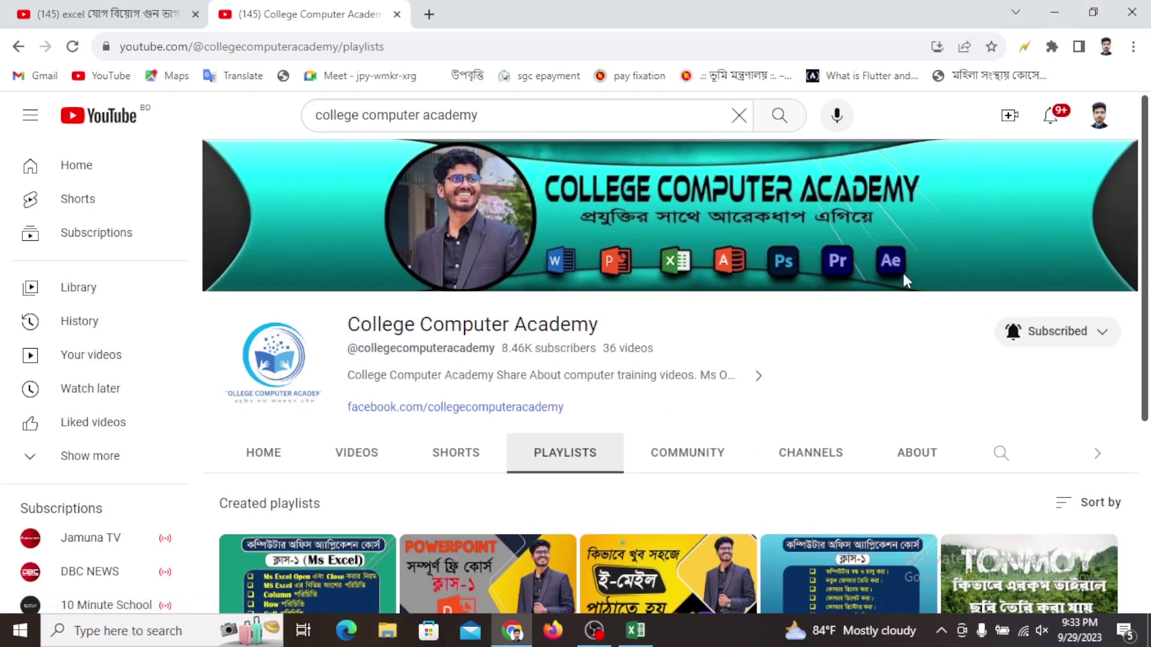
{"action": "key", "text": "alt+Tab"}
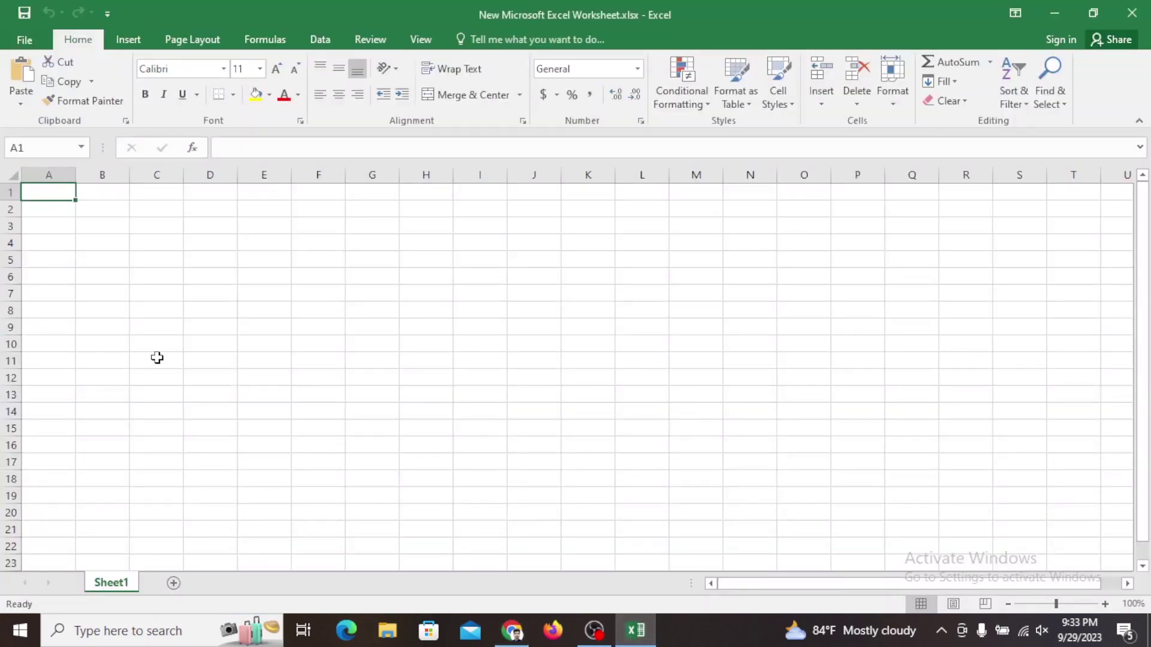
- Enter the heading 'Sl' in cell A1
{"action": "left_click", "coordinate": [95, 195]}
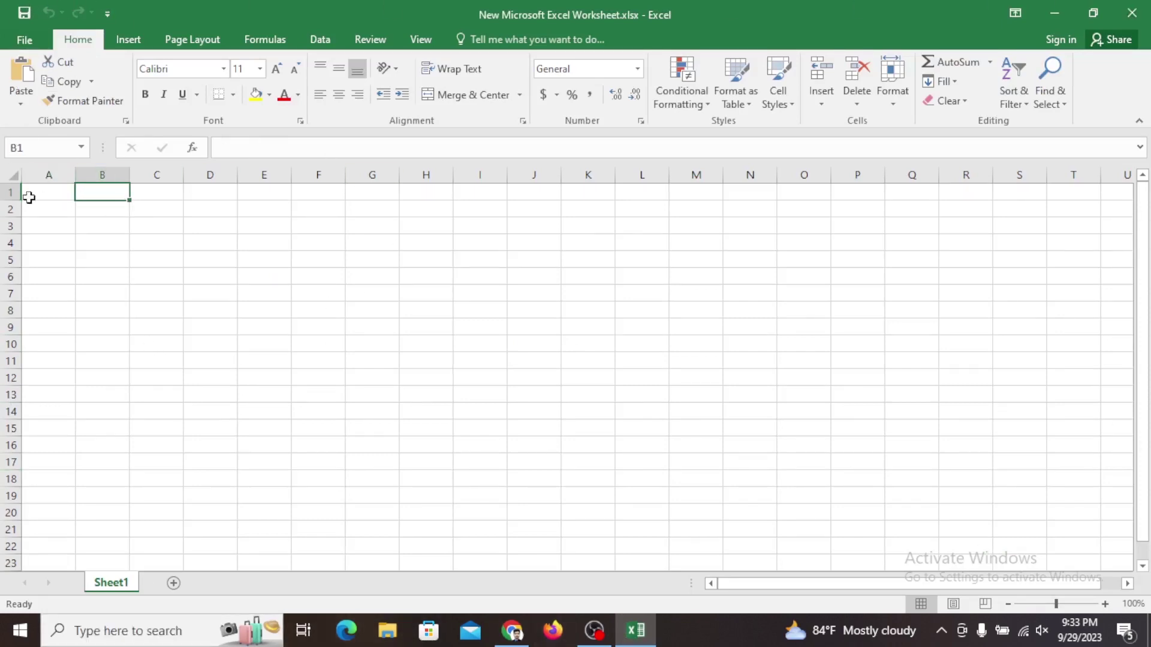
{"action": "left_click", "coordinate": [27, 194]}
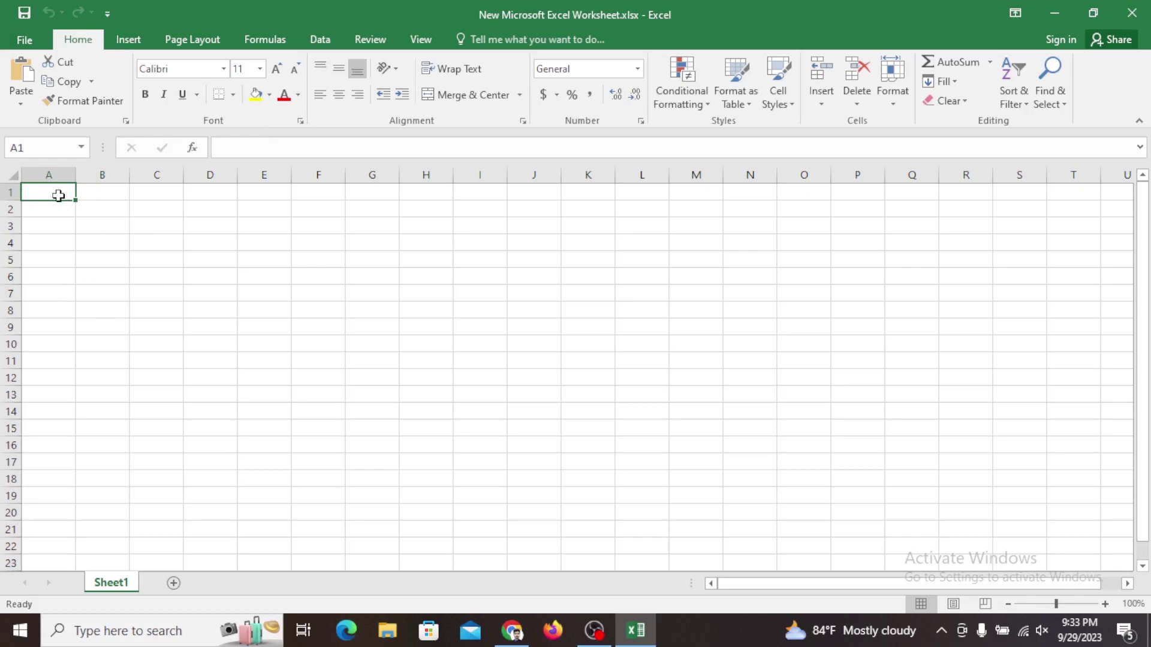
{"action": "type", "text": "Sl"}
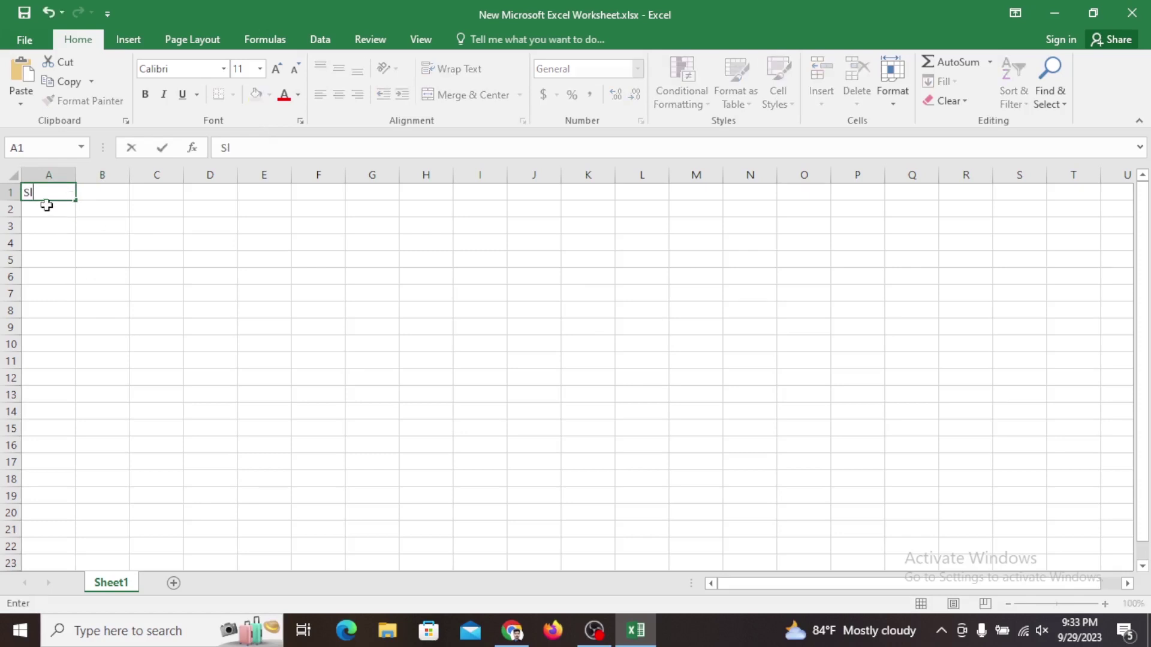
{"action": "left_click", "coordinate": [47, 206]}
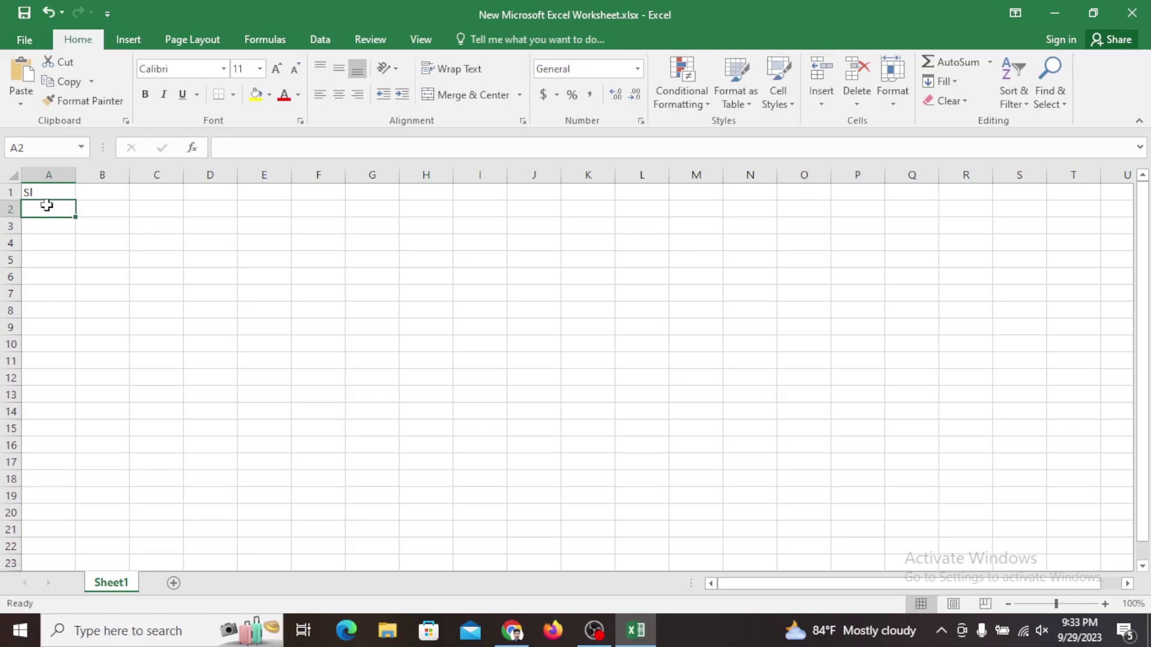
- Enter the numbers 1 through 7 in A2:A8 and select column A from the heading down
{"action": "type", "text": "1"}
{"action": "key", "text": "Return"}
{"action": "type", "text": "2"}
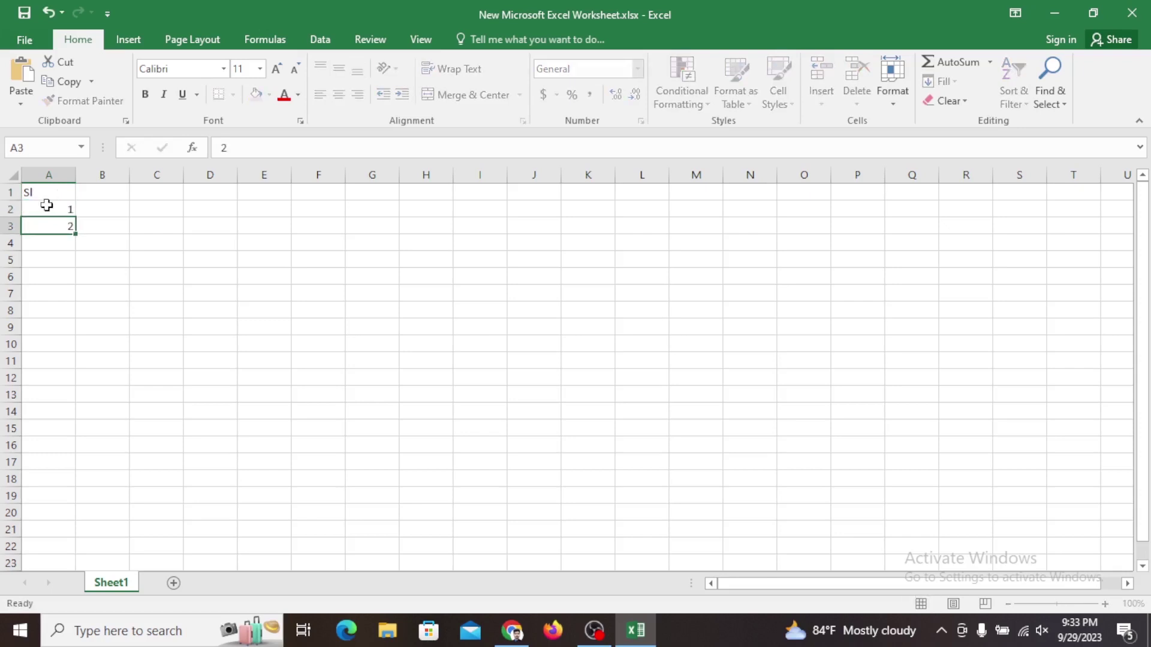
{"action": "key", "text": "Return"}
{"action": "type", "text": "3 4"}
{"action": "key", "text": "Return"}
{"action": "type", "text": "5"}
{"action": "key", "text": "Return"}
{"action": "type", "text": "6"}
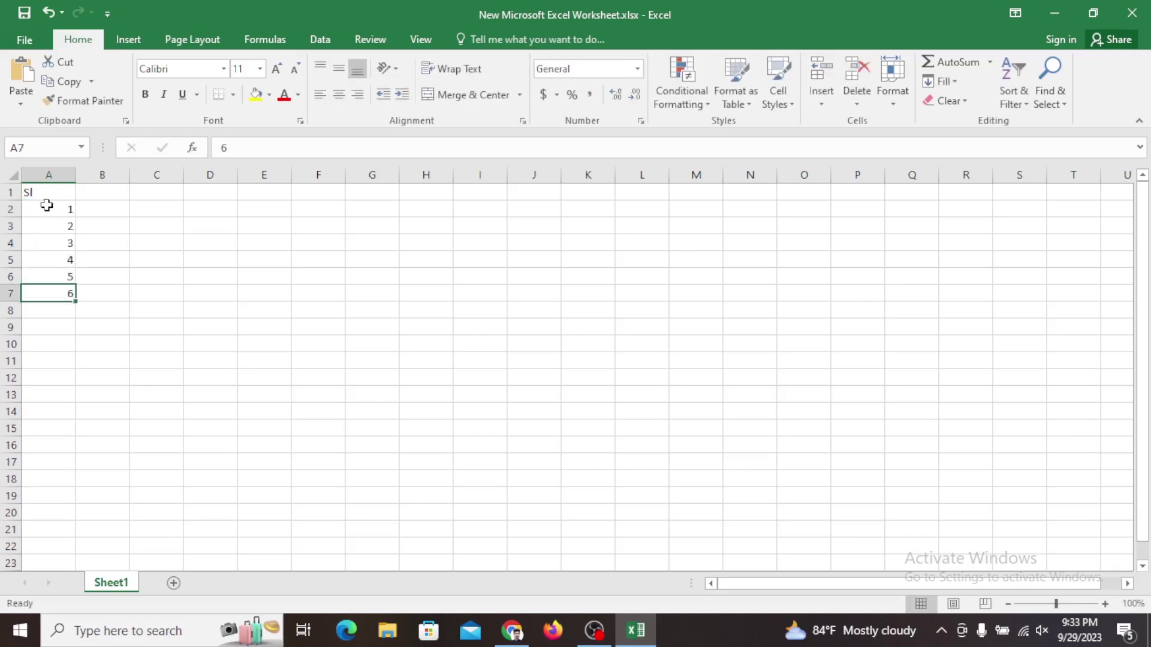
{"action": "key", "text": "Return"}
{"action": "type", "text": "7"}
{"action": "key", "text": "Return"}
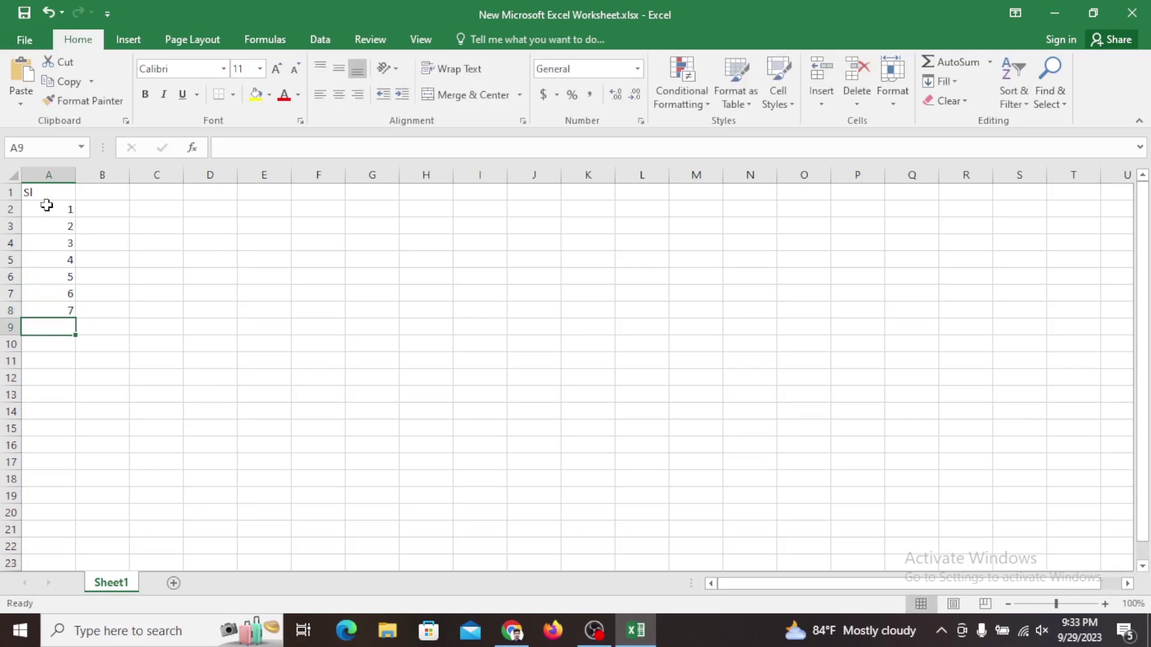
{"action": "left_click_drag", "start_coordinate": [45, 192], "coordinate": [35, 479]}
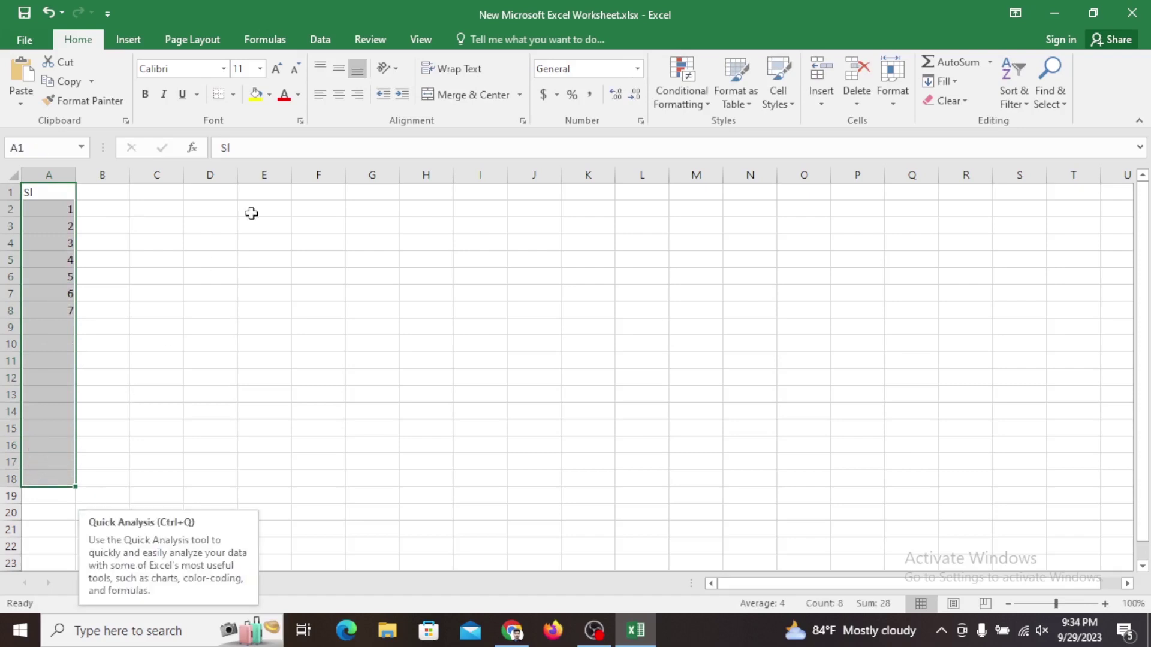
- Center the selected column A cells and set their font size to 20
{"action": "left_click", "coordinate": [339, 95]}
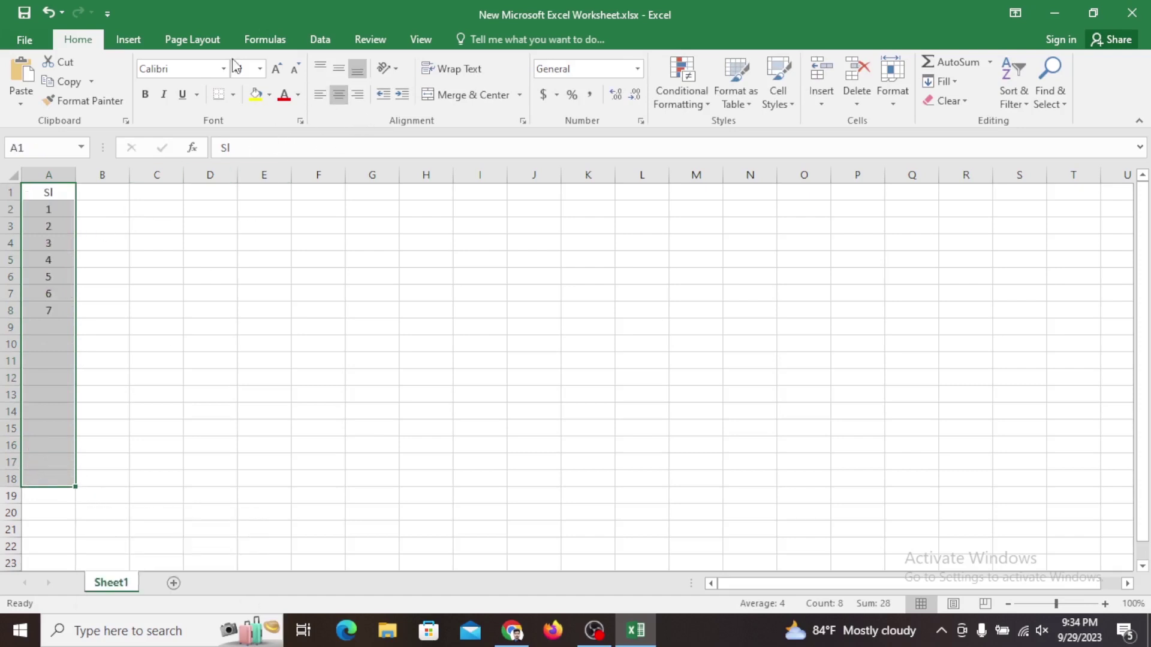
{"action": "left_click", "coordinate": [260, 68]}
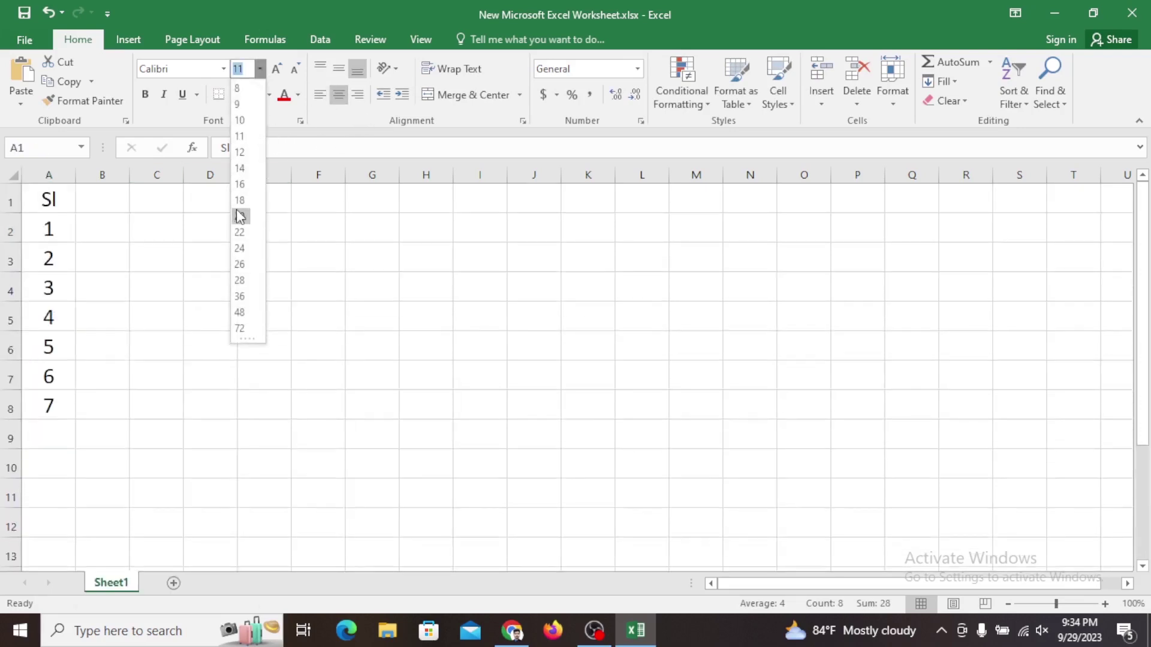
{"action": "left_click", "coordinate": [237, 216]}
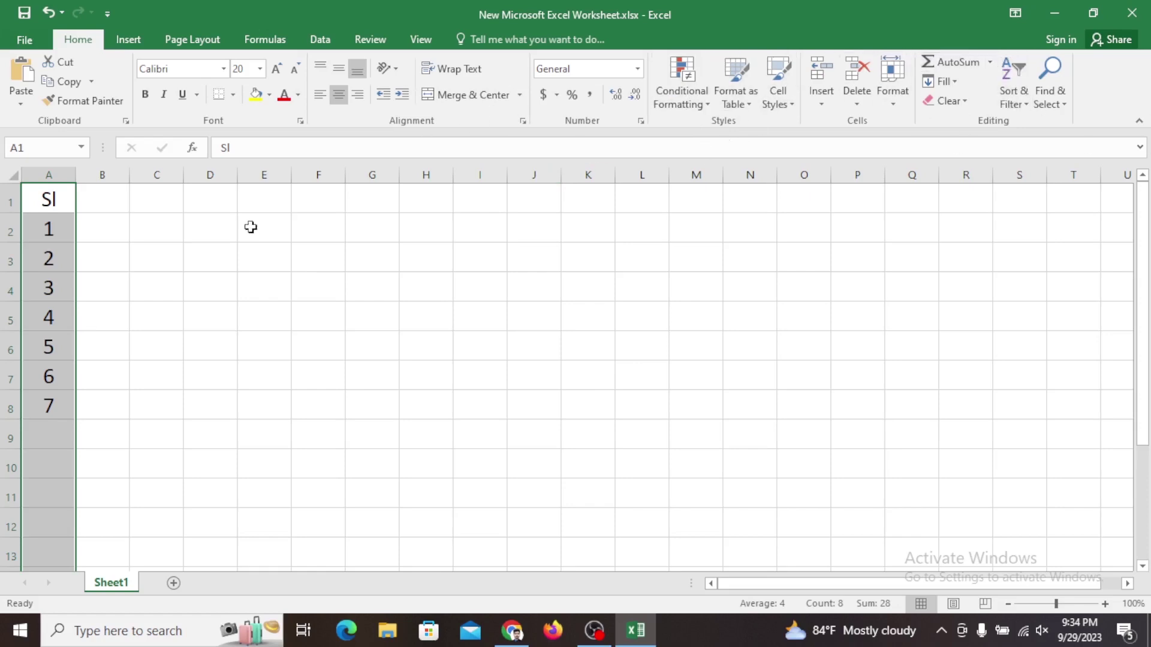
- Type 8, 9 and 10 into A9:A11, then select the numbers A2:A11
{"action": "left_click", "coordinate": [50, 237]}
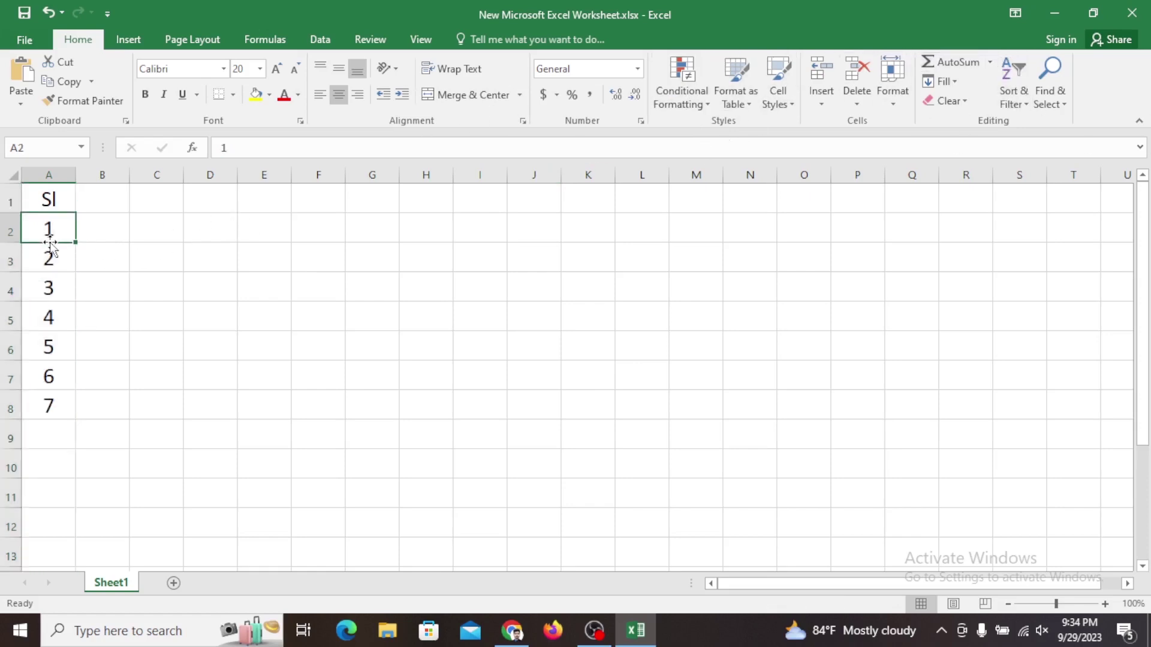
{"action": "left_click_drag", "start_coordinate": [48, 228], "coordinate": [49, 403]}
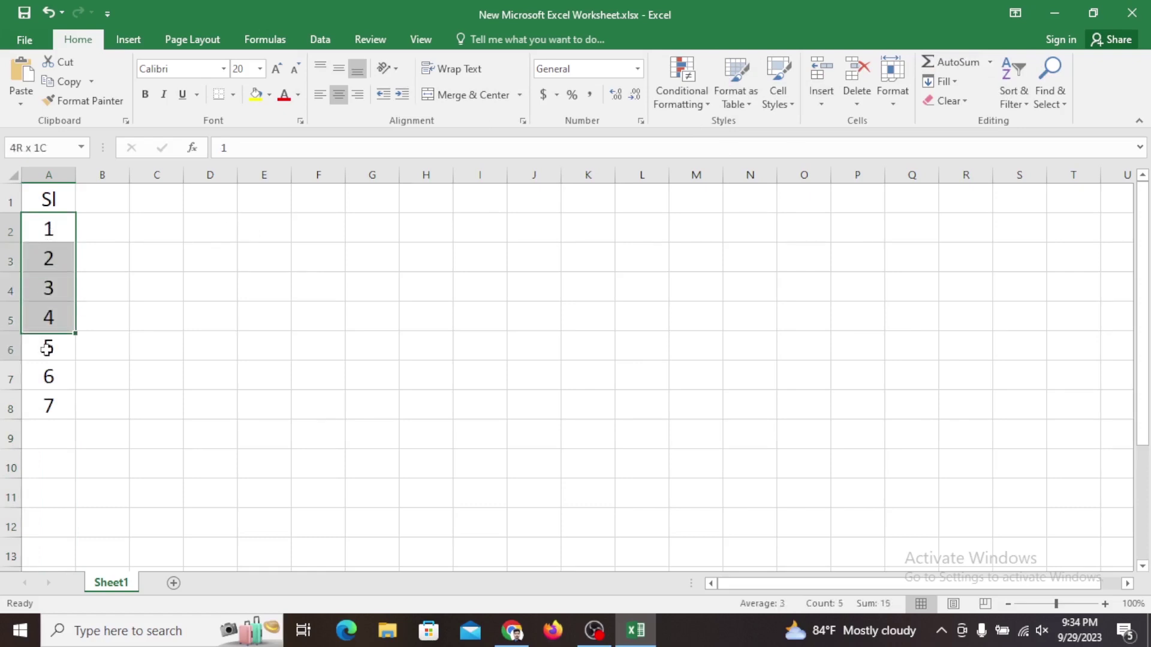
{"action": "left_click", "coordinate": [49, 318]}
{"action": "left_click_drag", "start_coordinate": [60, 240], "coordinate": [48, 404]}
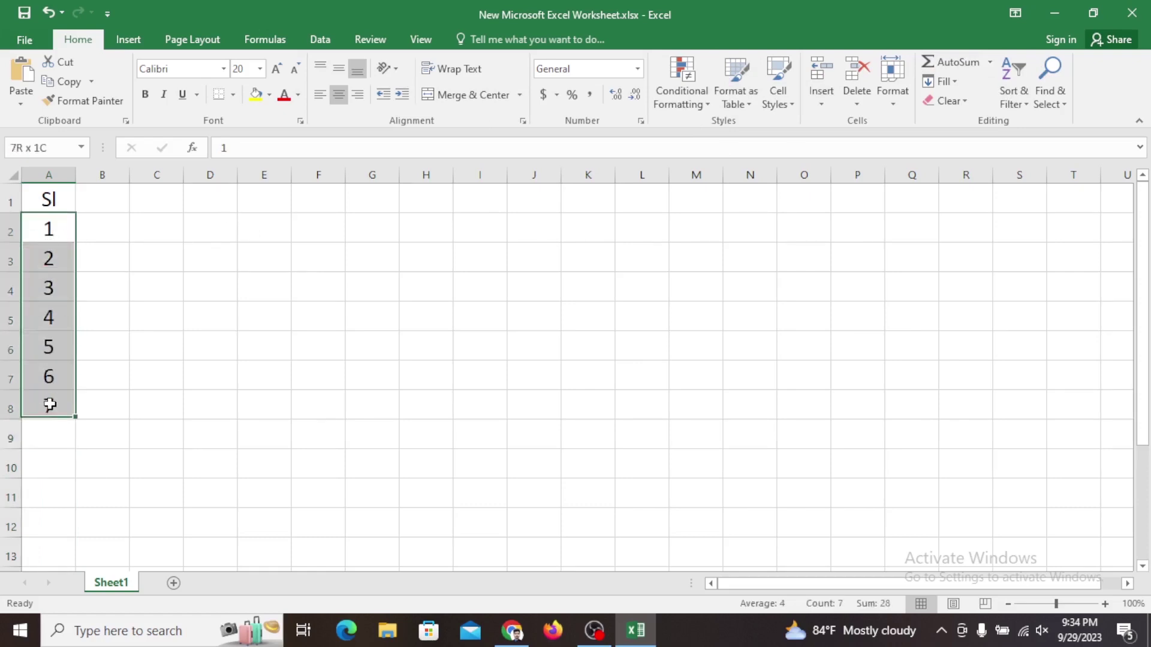
{"action": "left_click", "coordinate": [53, 438]}
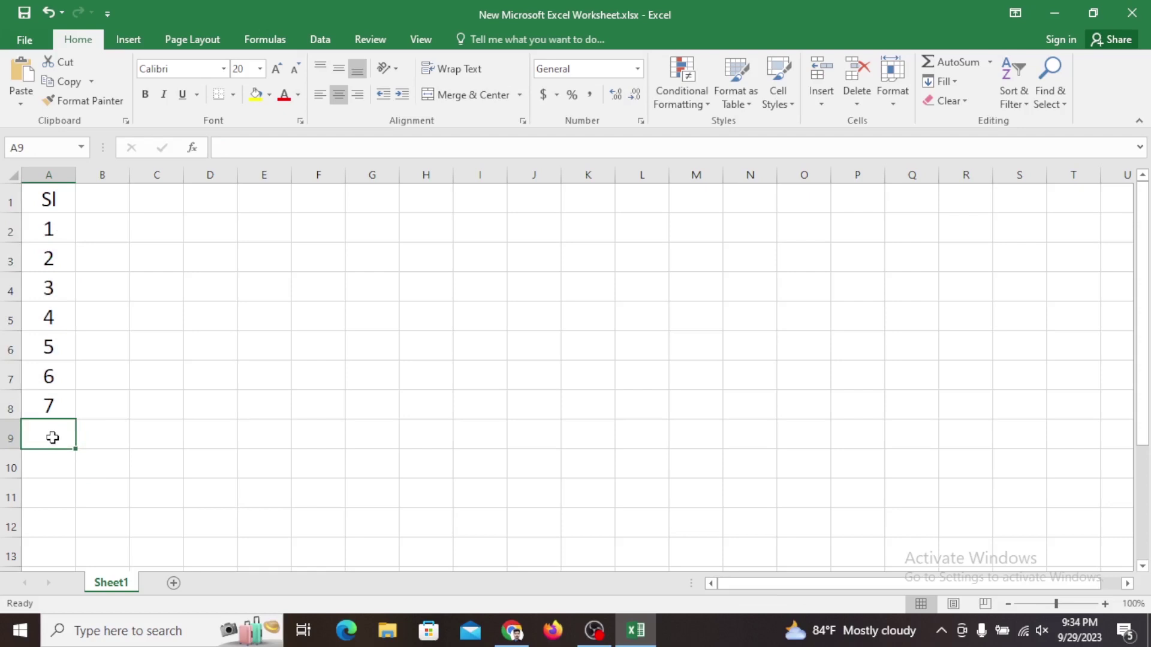
{"action": "type", "text": "8"}
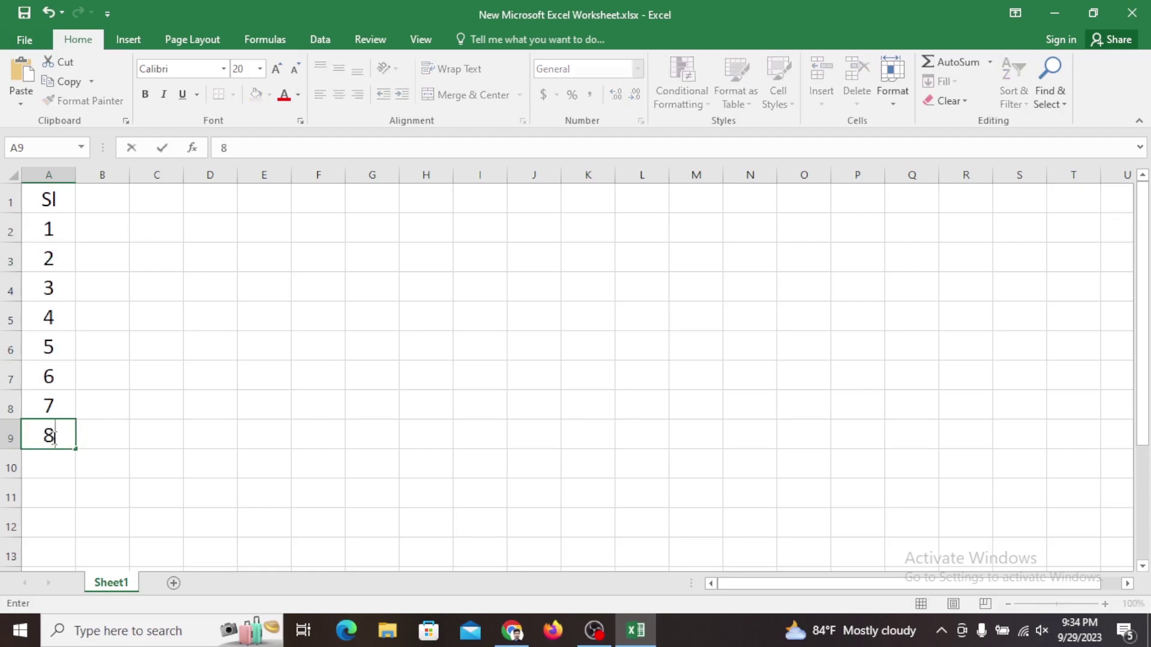
{"action": "key", "text": "Return"}
{"action": "type", "text": "9"}
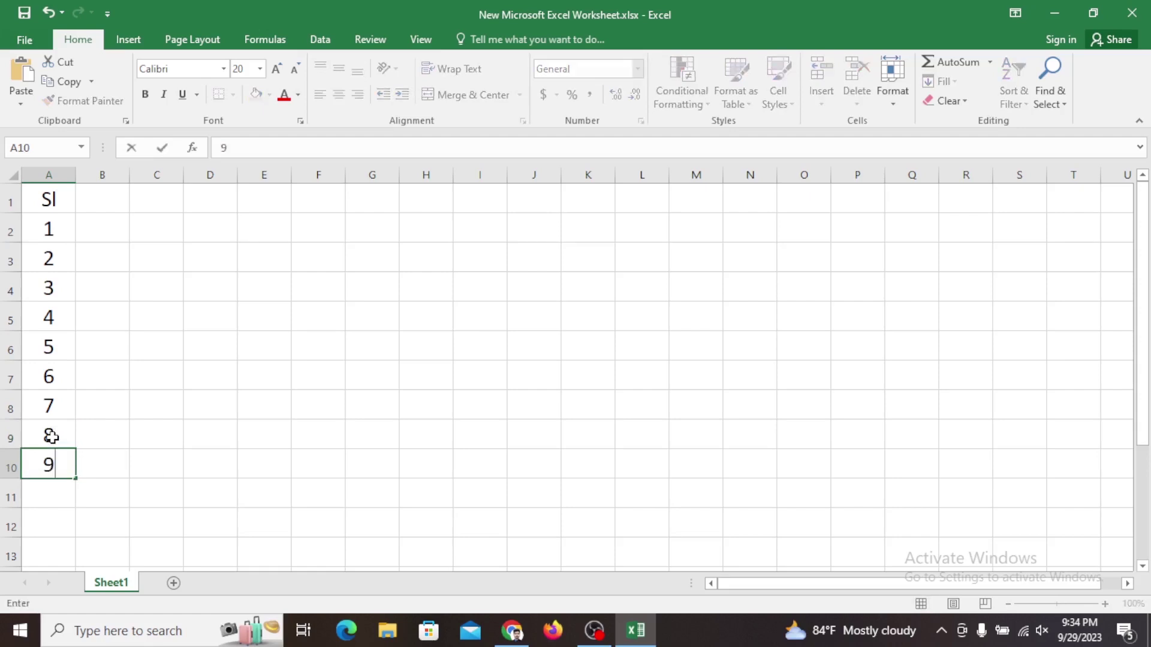
{"action": "key", "text": "Return"}
{"action": "type", "text": "10"}
{"action": "key", "text": "Return"}
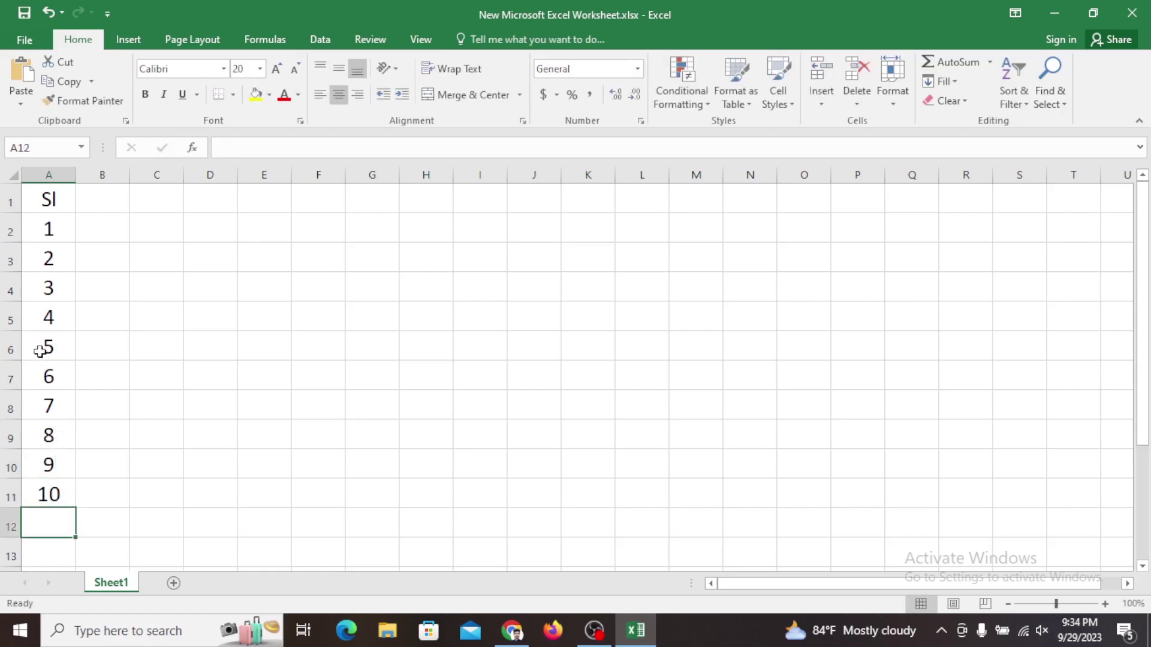
{"action": "left_click_drag", "start_coordinate": [71, 223], "coordinate": [43, 493]}
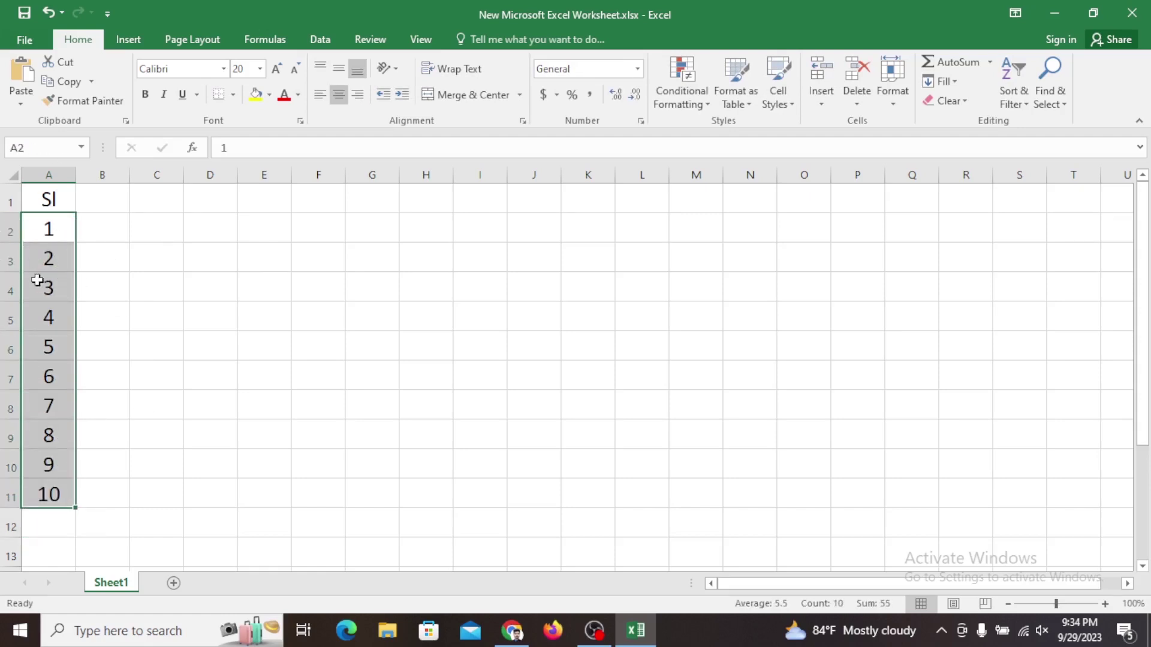
- Clear the contents of A2:A11 and re-enter 1 in cell A2
{"action": "right_click", "coordinate": [57, 257]}
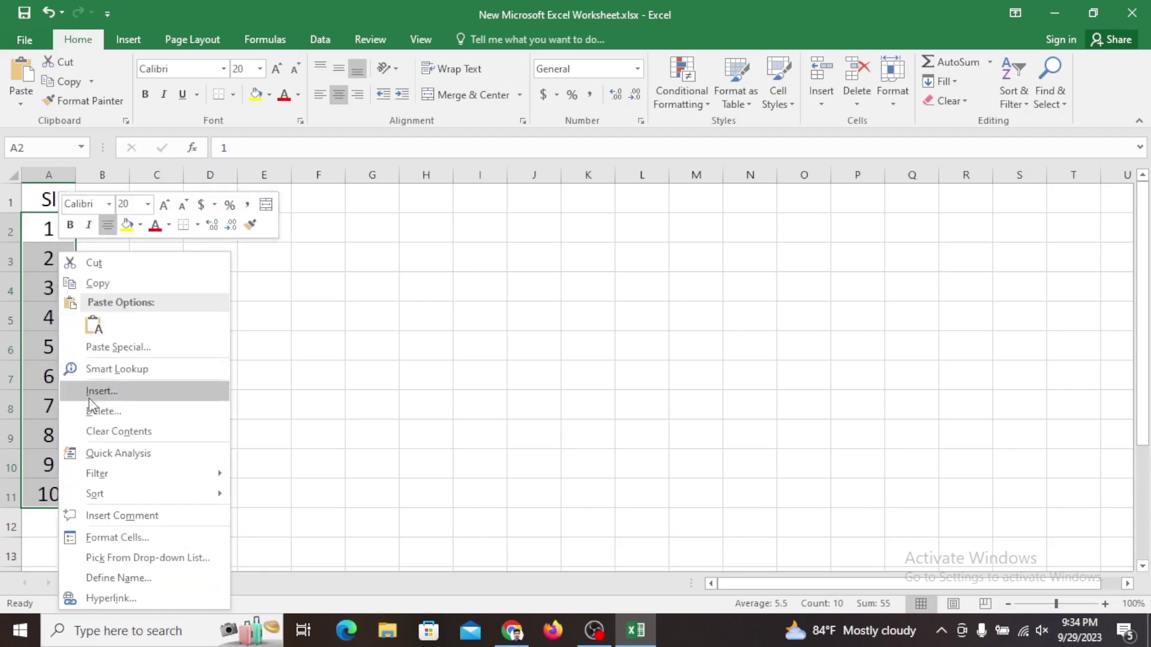
{"action": "left_click", "coordinate": [102, 431]}
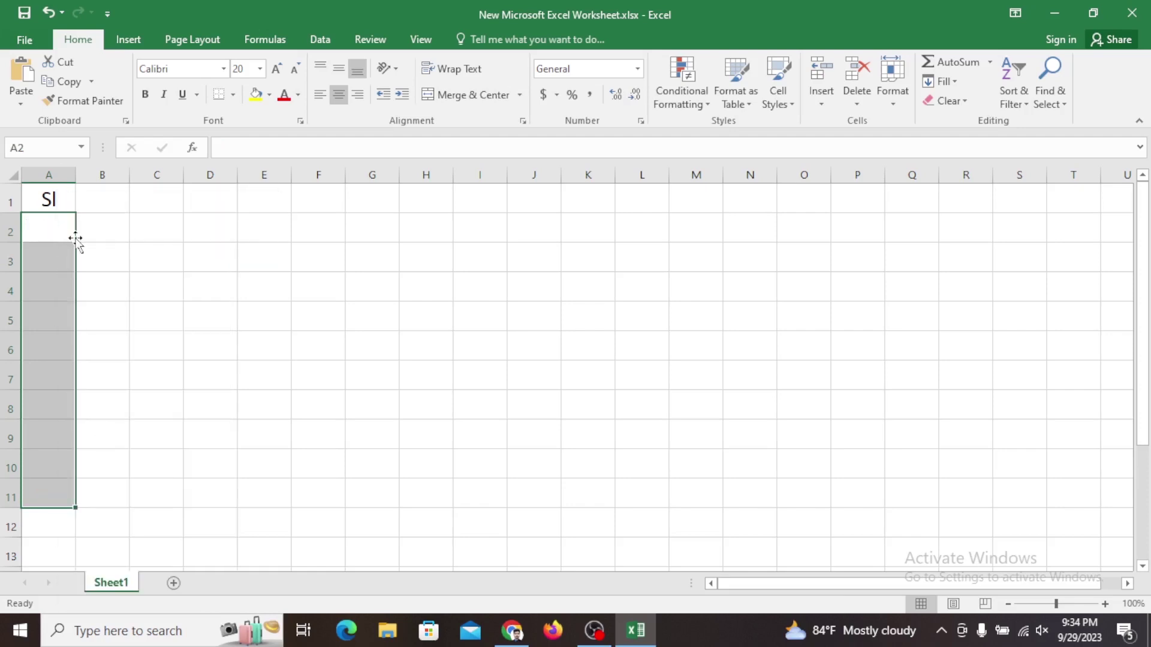
{"action": "left_click", "coordinate": [57, 233]}
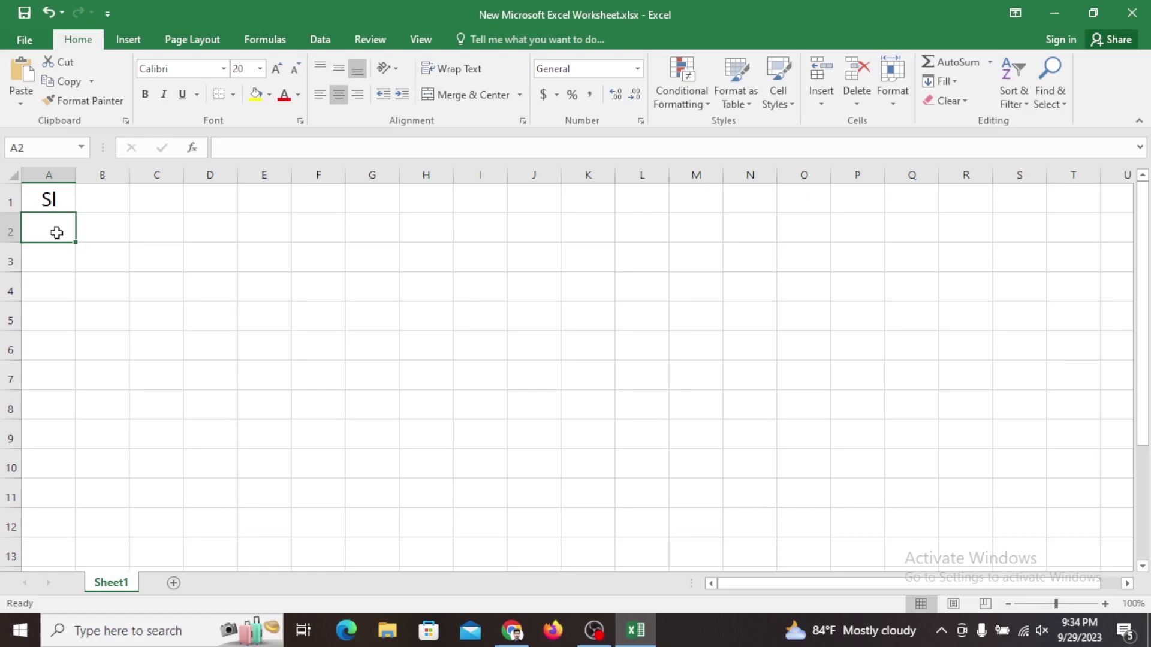
{"action": "type", "text": "1"}
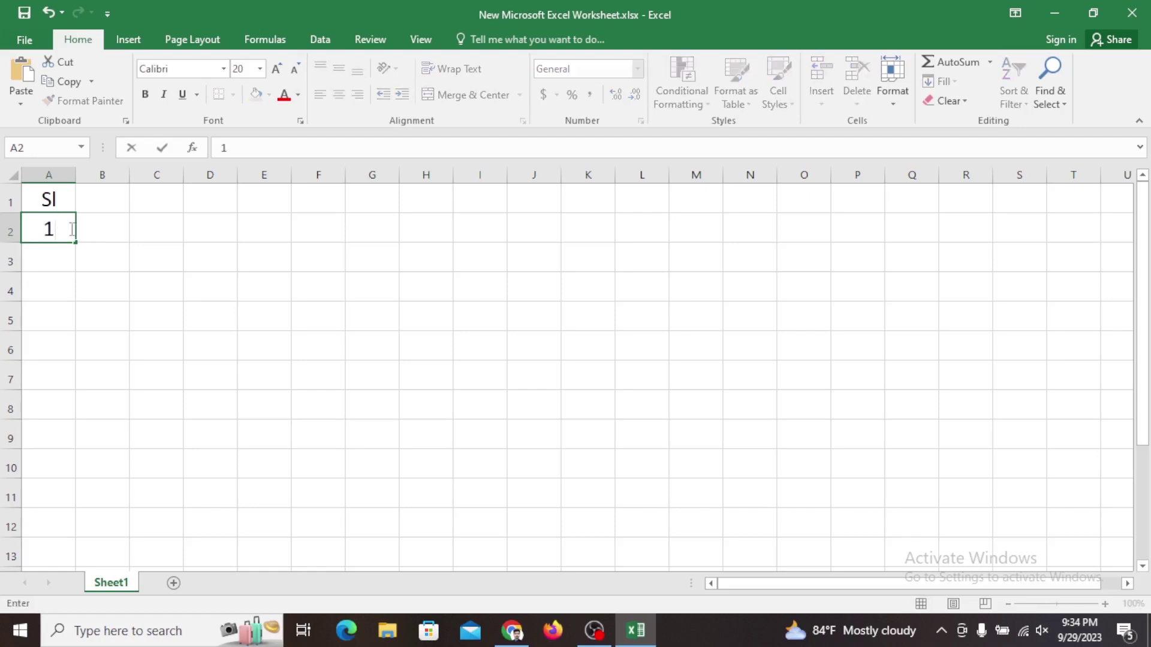
{"action": "key", "text": "ctrl+Return"}
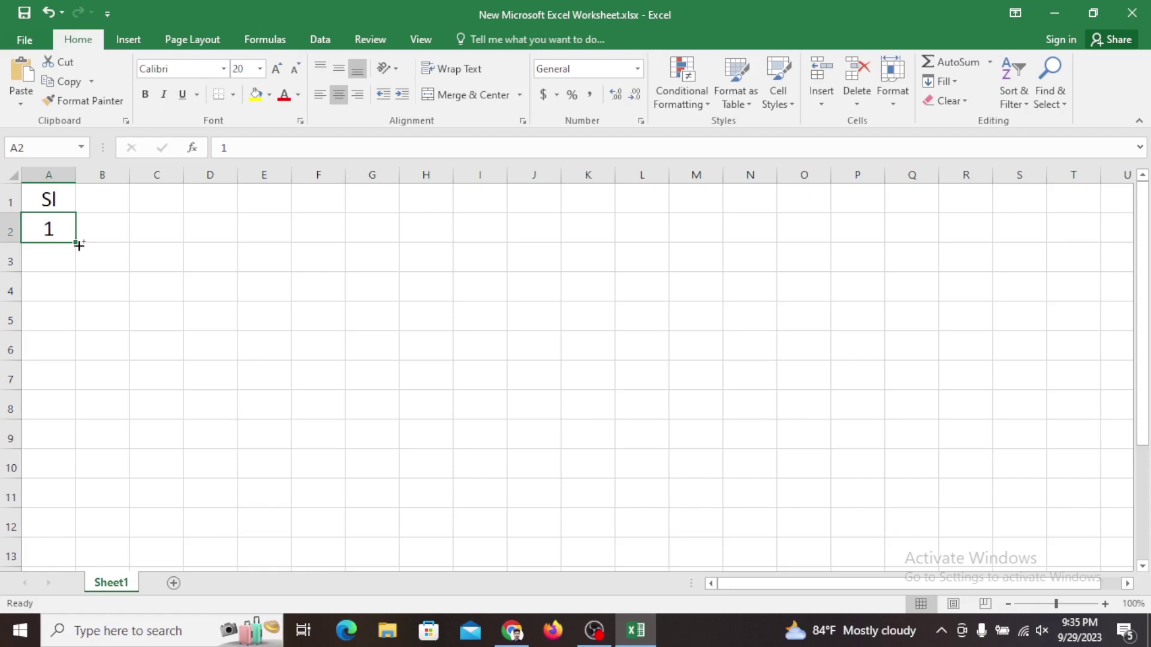
- Fill A2 down to row 501 so column A reads 1 to 500, checking 499 and 500
{"action": "mouse_move", "coordinate": [78, 244]}
{"action": "left_mouse_down"}
{"action": "mouse_move", "coordinate": [65, 568]}
{"action": "mouse_move", "coordinate": [97, 444]}
{"action": "mouse_move", "coordinate": [98, 357]}
{"action": "mouse_move", "coordinate": [80, 432]}
{"action": "mouse_move", "coordinate": [90, 419]}
{"action": "mouse_move", "coordinate": [79, 387]}
{"action": "mouse_move", "coordinate": [91, 254]}
{"action": "mouse_move", "coordinate": [79, 450]}
{"action": "mouse_move", "coordinate": [57, 539]}
{"action": "mouse_move", "coordinate": [62, 619]}
{"action": "mouse_move", "coordinate": [56, 603]}
{"action": "left_mouse_up"}
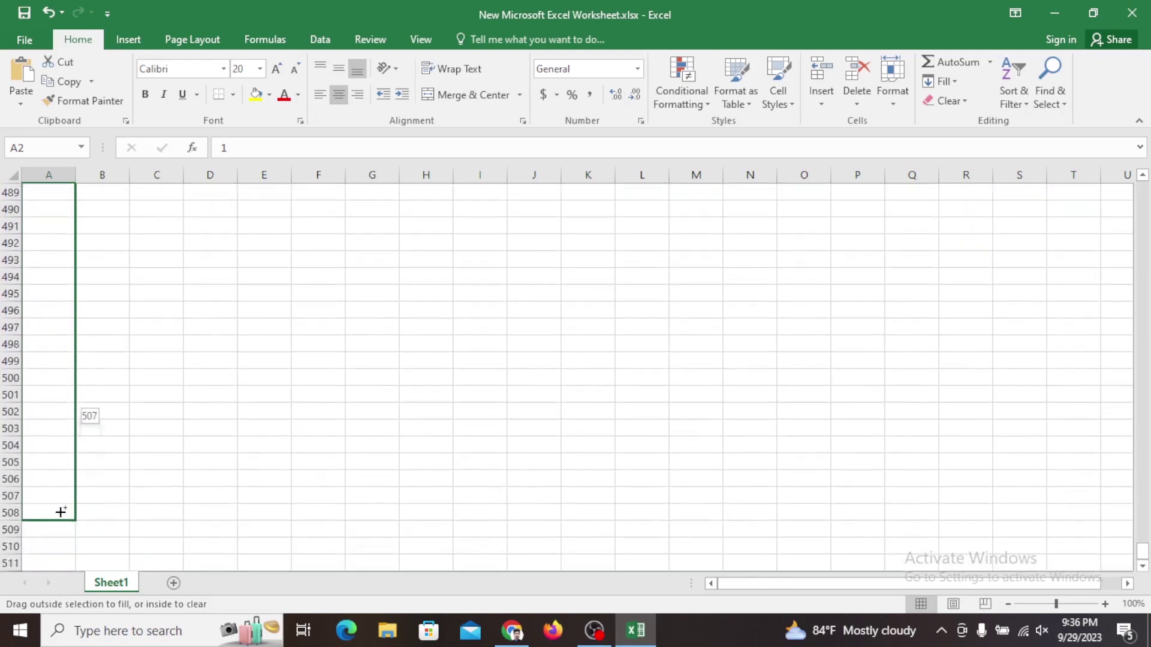
{"action": "left_click_drag", "start_coordinate": [56, 604], "coordinate": [63, 411]}
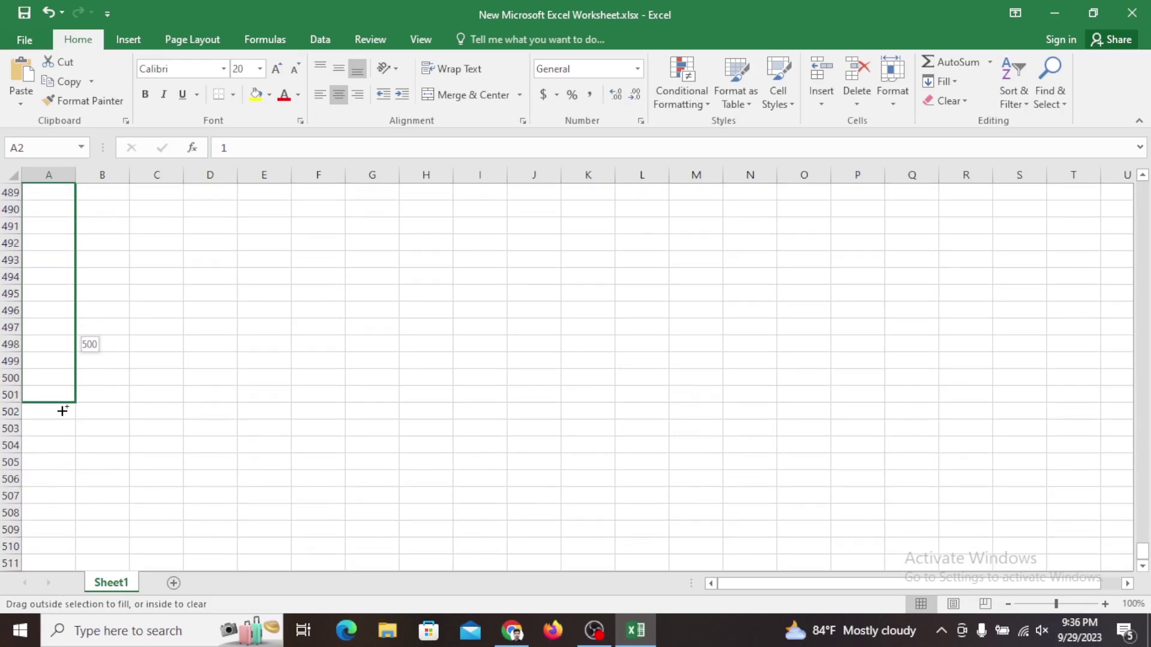
{"action": "left_click_drag", "start_coordinate": [62, 411], "coordinate": [63, 411]}
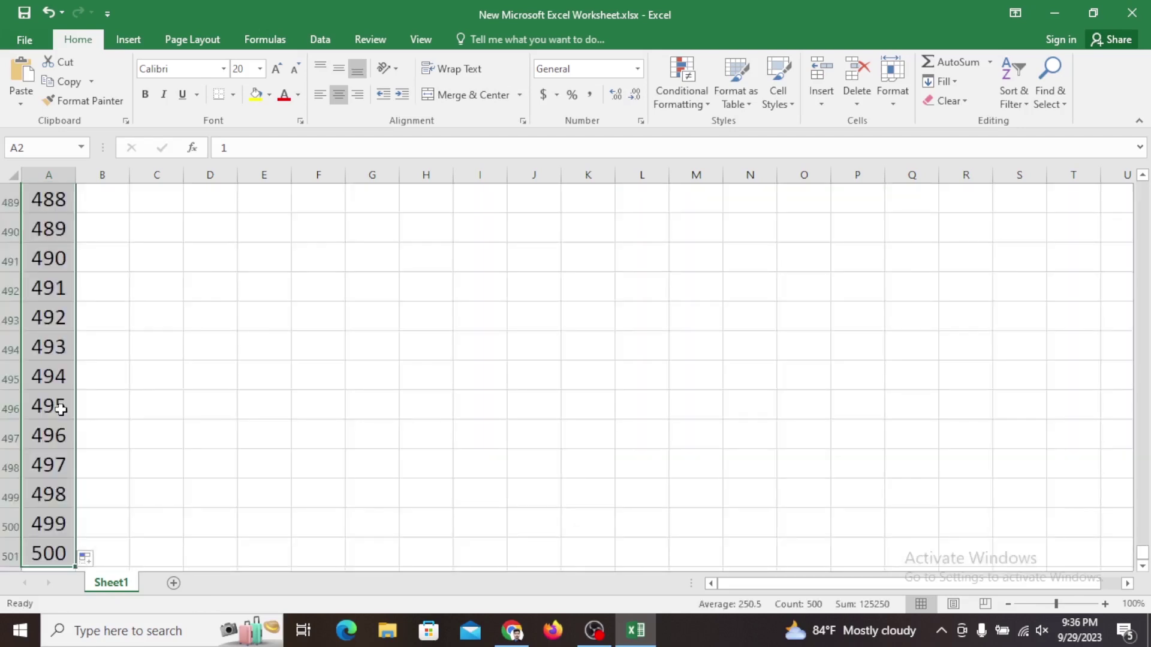
{"action": "scroll", "coordinate": [58, 405], "scroll_direction": "down", "scroll_amount": 2}
{"action": "scroll", "coordinate": [63, 390], "scroll_direction": "down", "scroll_amount": 1}
{"action": "left_click", "coordinate": [58, 288]}
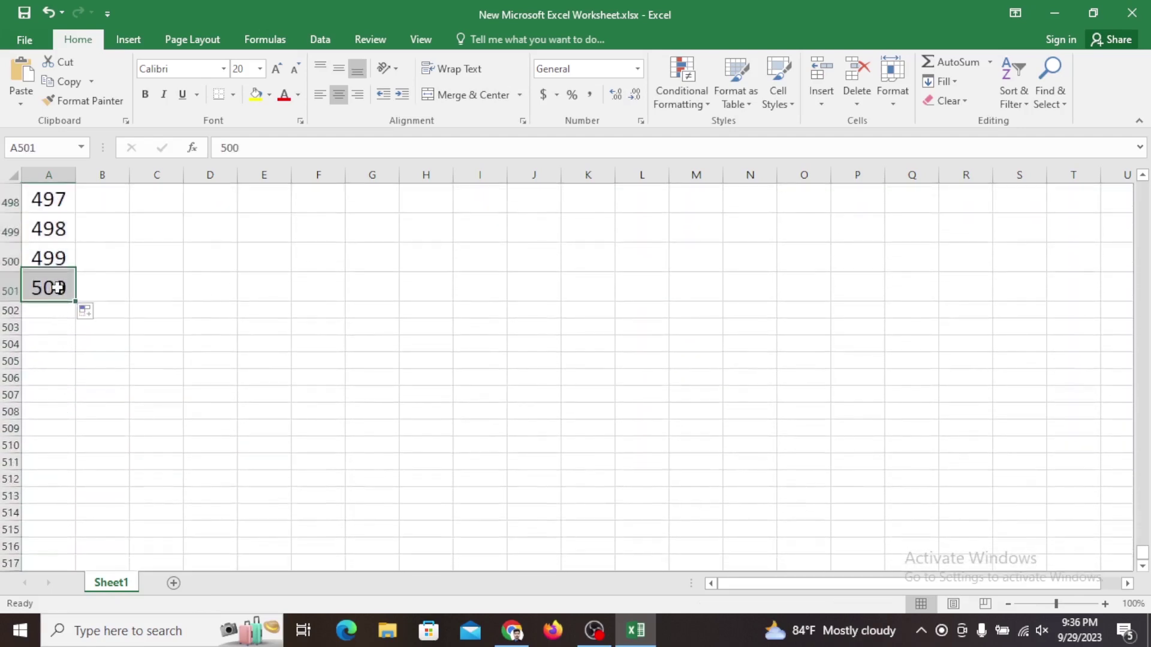
{"action": "left_click", "coordinate": [53, 257]}
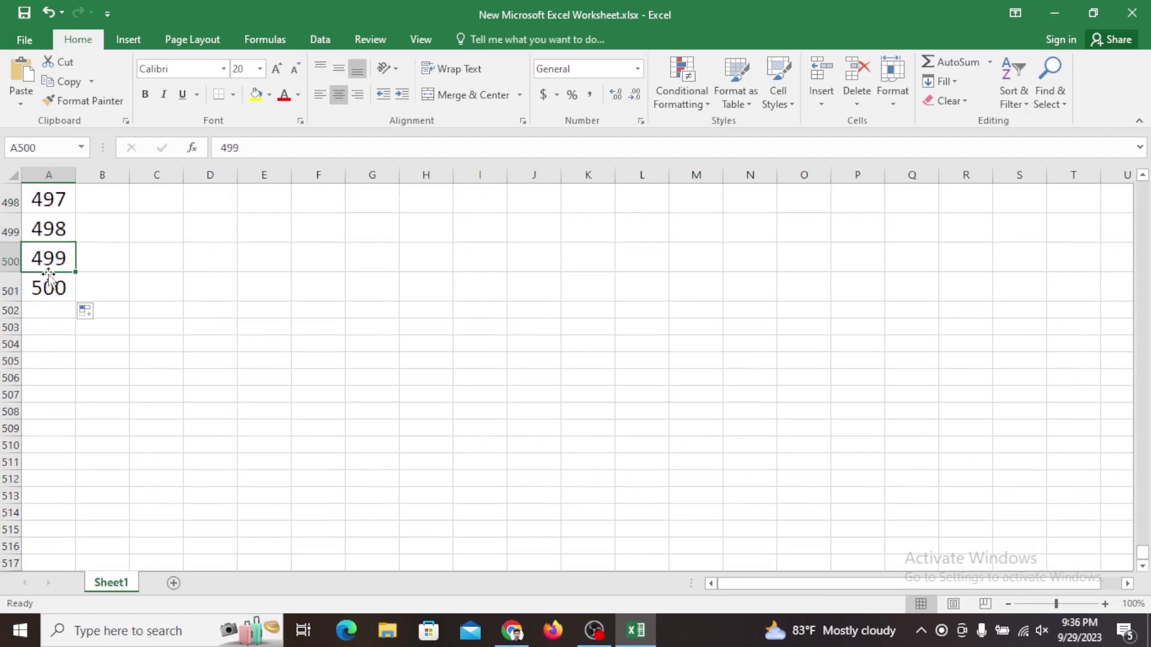
{"action": "left_click", "coordinate": [45, 283]}
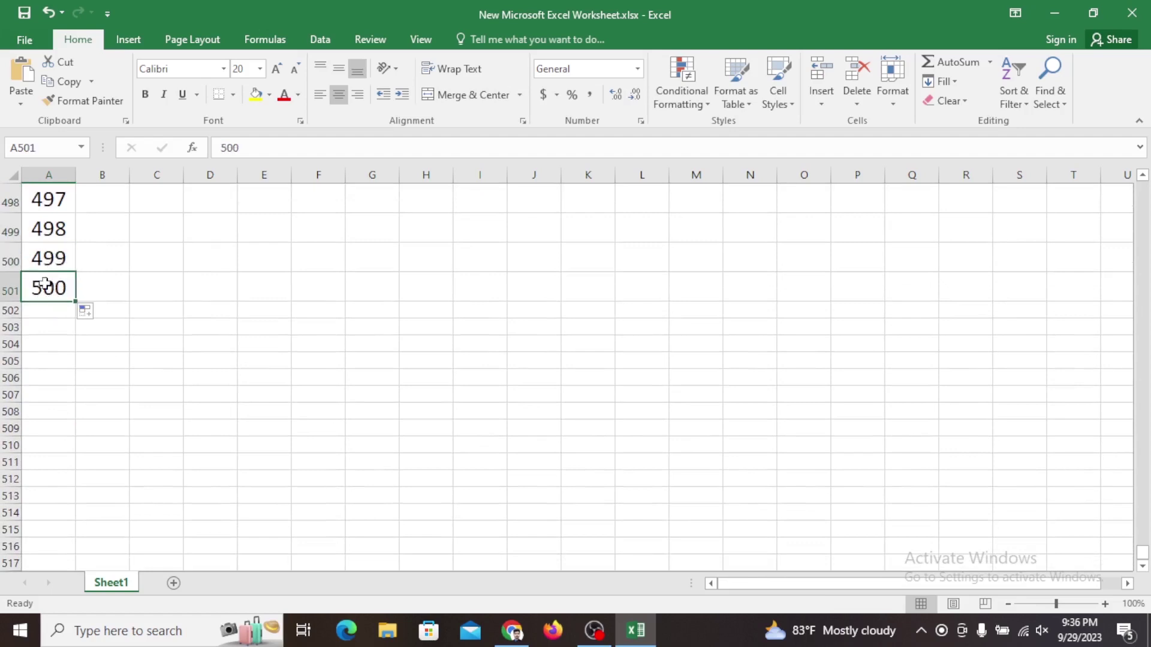
- Scroll back up to the top of the sheet
{"action": "scroll", "coordinate": [52, 303], "scroll_direction": "up", "scroll_amount": 6}
{"action": "scroll", "coordinate": [51, 300], "scroll_direction": "up", "scroll_amount": 13}
{"action": "scroll", "coordinate": [53, 301], "scroll_direction": "up", "scroll_amount": 8}
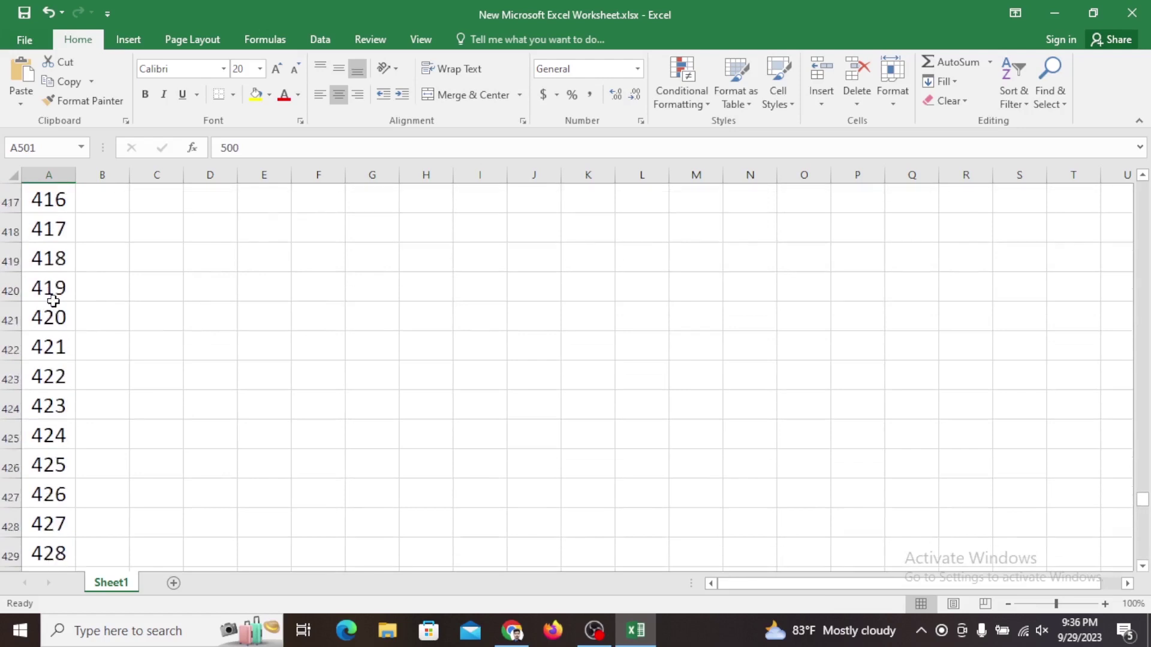
{"action": "scroll", "coordinate": [53, 301], "scroll_direction": "up", "scroll_amount": 7}
{"action": "scroll", "coordinate": [53, 301], "scroll_direction": "up", "scroll_amount": 12}
{"action": "scroll", "coordinate": [53, 301], "scroll_direction": "up", "scroll_amount": 6}
{"action": "scroll", "coordinate": [53, 301], "scroll_direction": "up", "scroll_amount": 7}
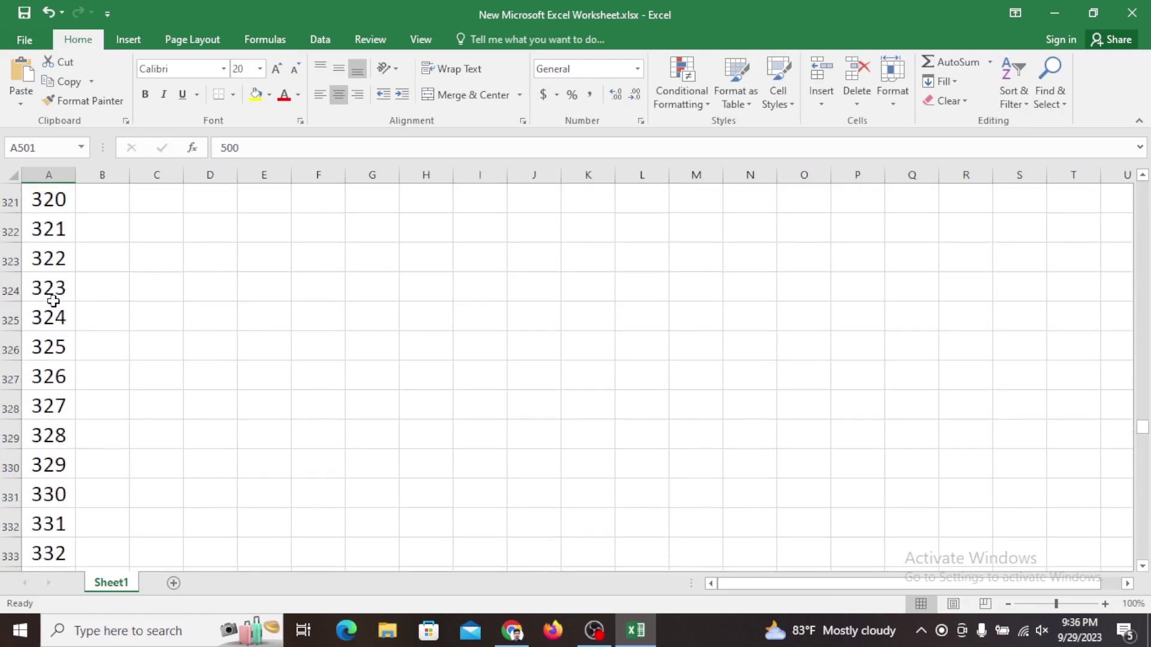
{"action": "scroll", "coordinate": [52, 301], "scroll_direction": "up", "scroll_amount": 13}
{"action": "scroll", "coordinate": [53, 300], "scroll_direction": "up", "scroll_amount": 8}
{"action": "scroll", "coordinate": [53, 301], "scroll_direction": "up", "scroll_amount": 14}
{"action": "scroll", "coordinate": [52, 300], "scroll_direction": "up", "scroll_amount": 8}
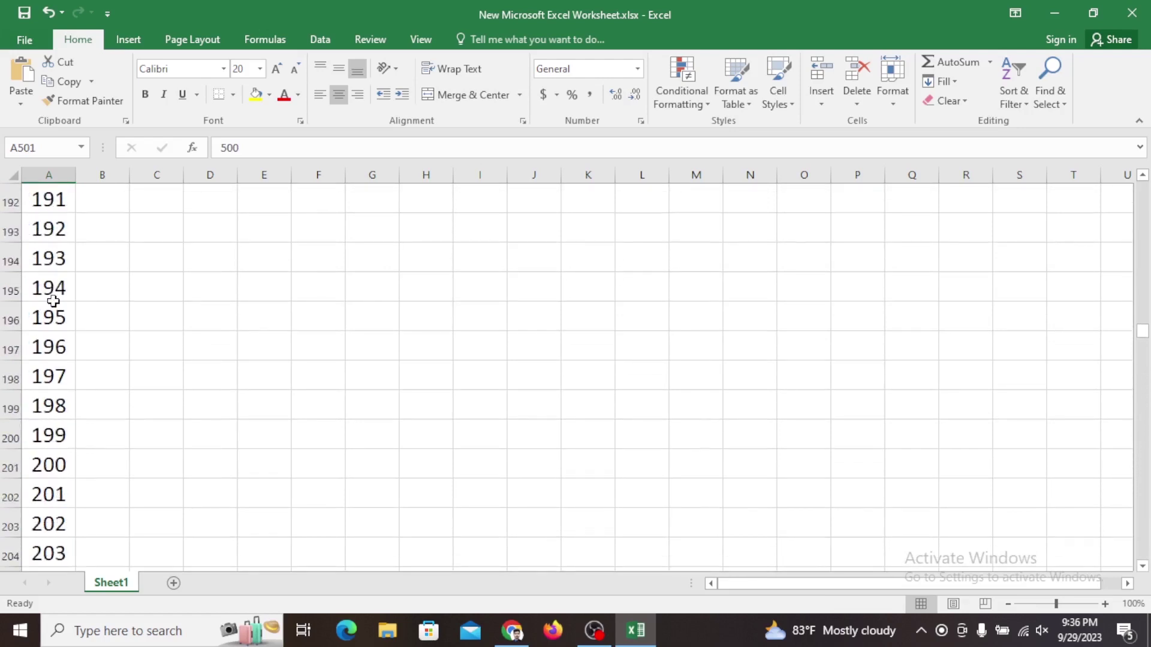
{"action": "scroll", "coordinate": [53, 301], "scroll_direction": "up", "scroll_amount": 16}
{"action": "scroll", "coordinate": [53, 301], "scroll_direction": "up", "scroll_amount": 7}
{"action": "scroll", "coordinate": [52, 301], "scroll_direction": "up", "scroll_amount": 16}
{"action": "scroll", "coordinate": [50, 300], "scroll_direction": "up", "scroll_amount": 15}
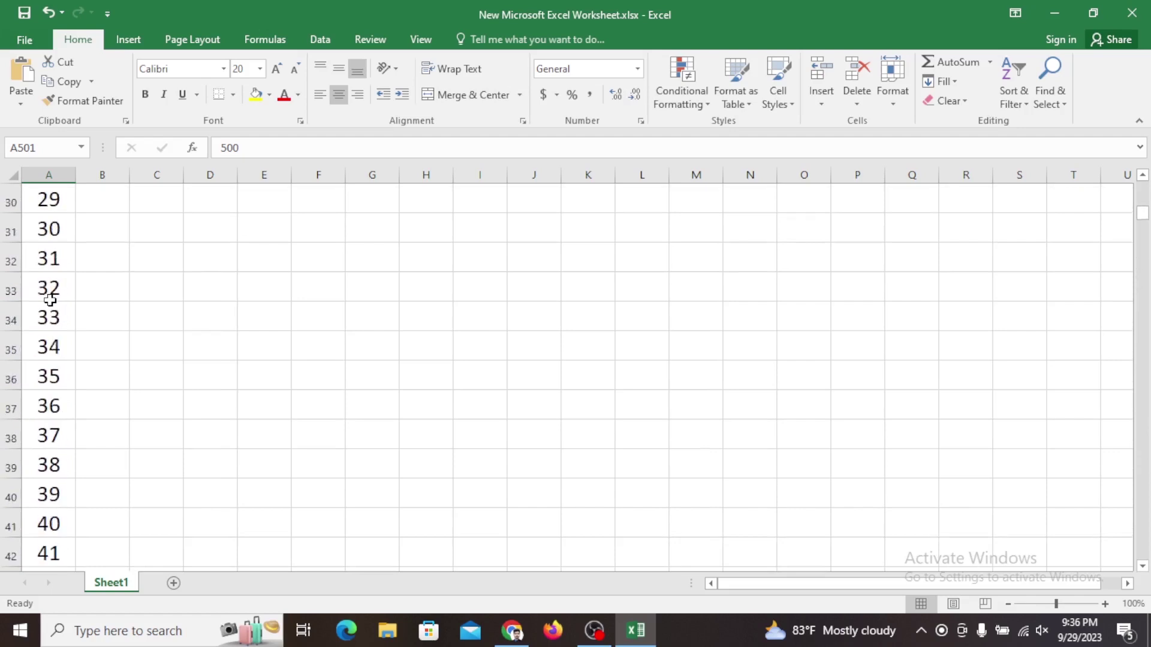
{"action": "scroll", "coordinate": [50, 300], "scroll_direction": "up", "scroll_amount": 10}
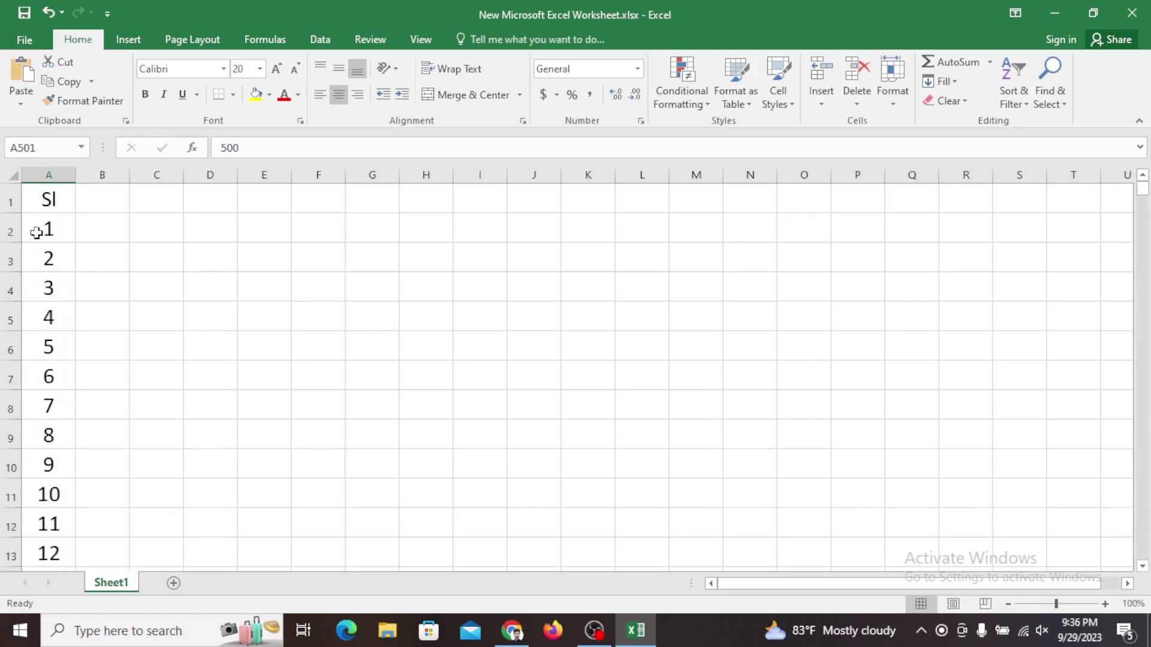
- Enter 1, 2 and 3 in cells C2:C4
{"action": "left_click", "coordinate": [145, 235]}
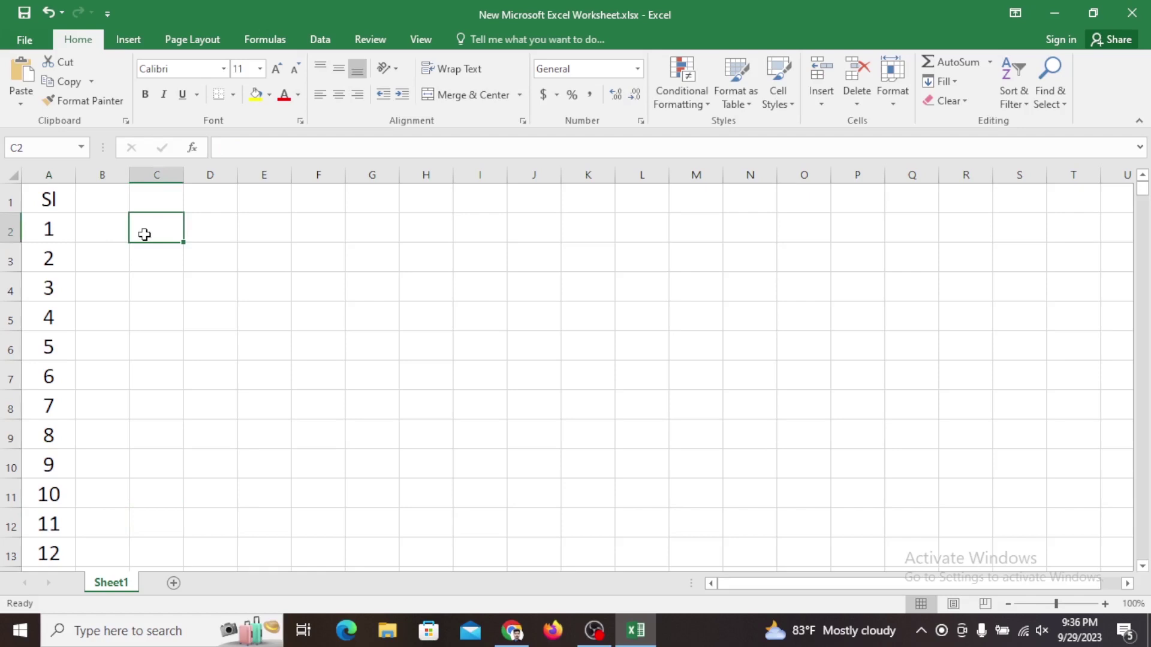
{"action": "type", "text": "1"}
{"action": "key", "text": "Return"}
{"action": "type", "text": "2"}
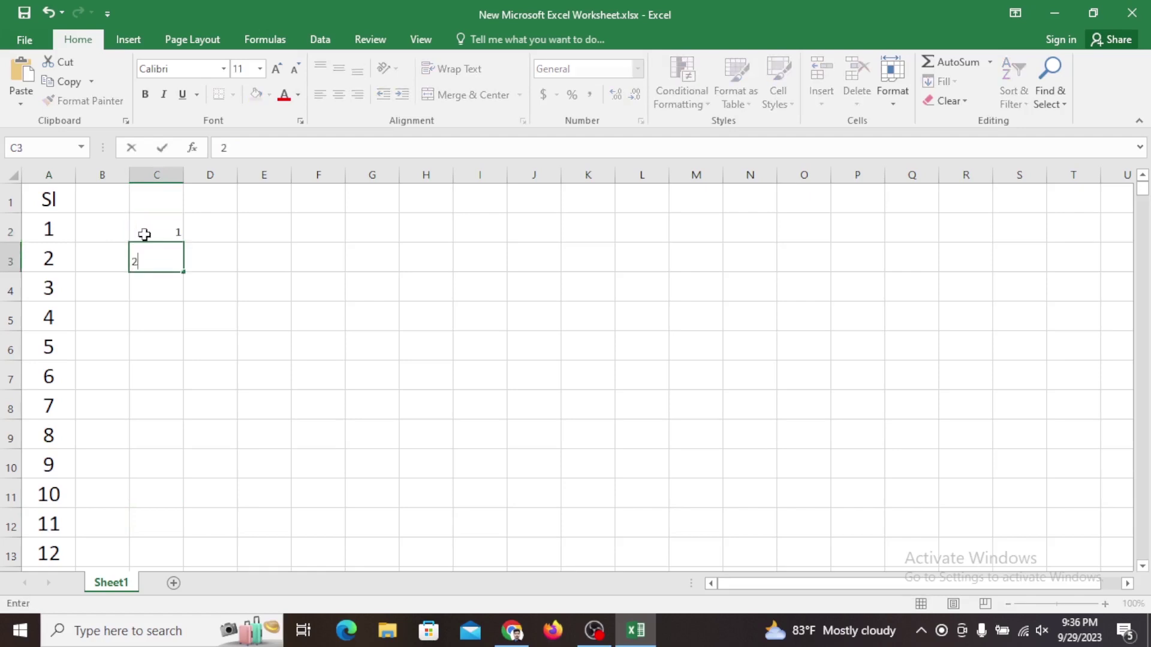
{"action": "key", "text": "Return"}
{"action": "type", "text": "3"}
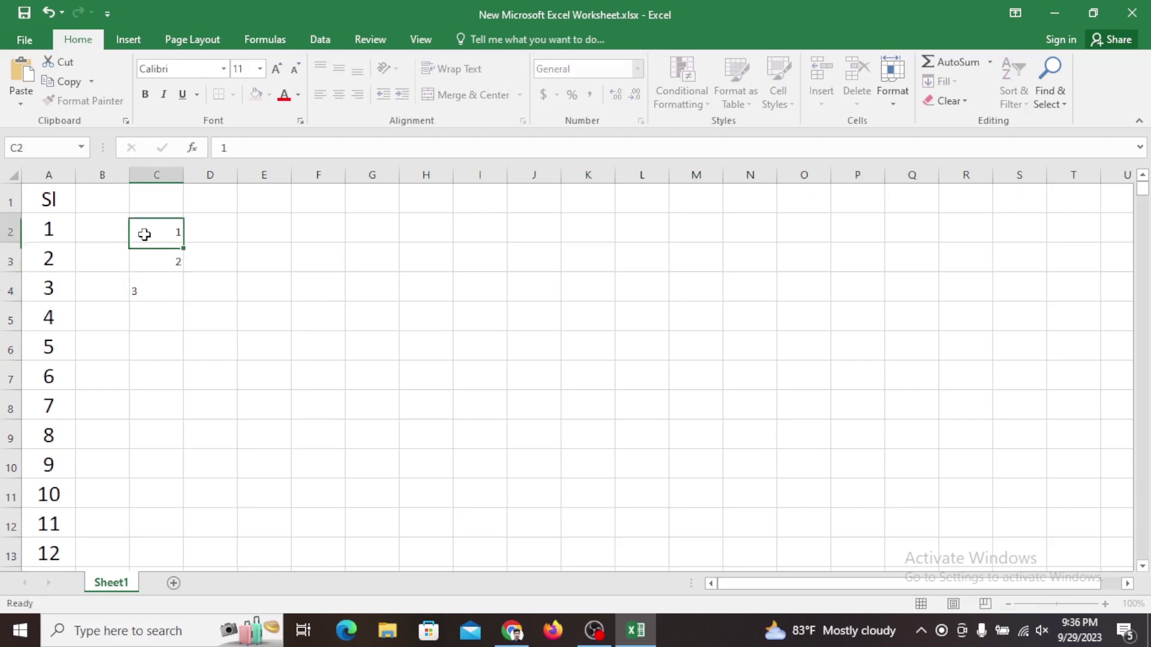
- Set the C2:C4 numbers to font size 20
{"action": "left_click_drag", "start_coordinate": [144, 235], "coordinate": [154, 290]}
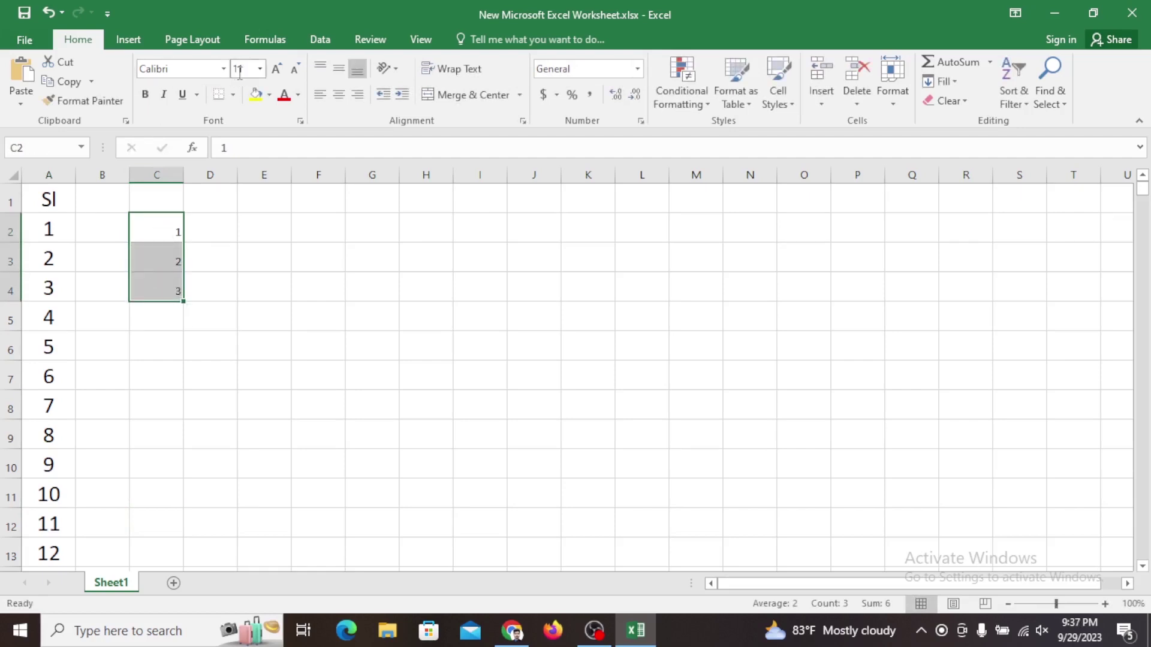
{"action": "left_click", "coordinate": [259, 69]}
{"action": "left_click", "coordinate": [242, 215]}
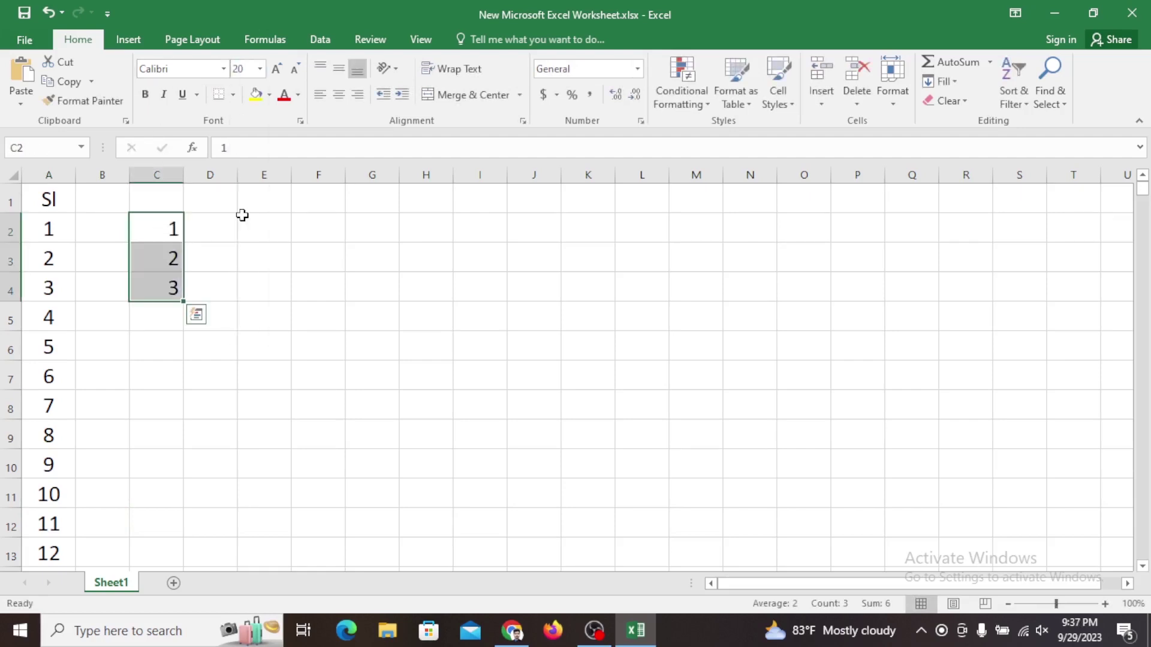
{"action": "left_click", "coordinate": [172, 227]}
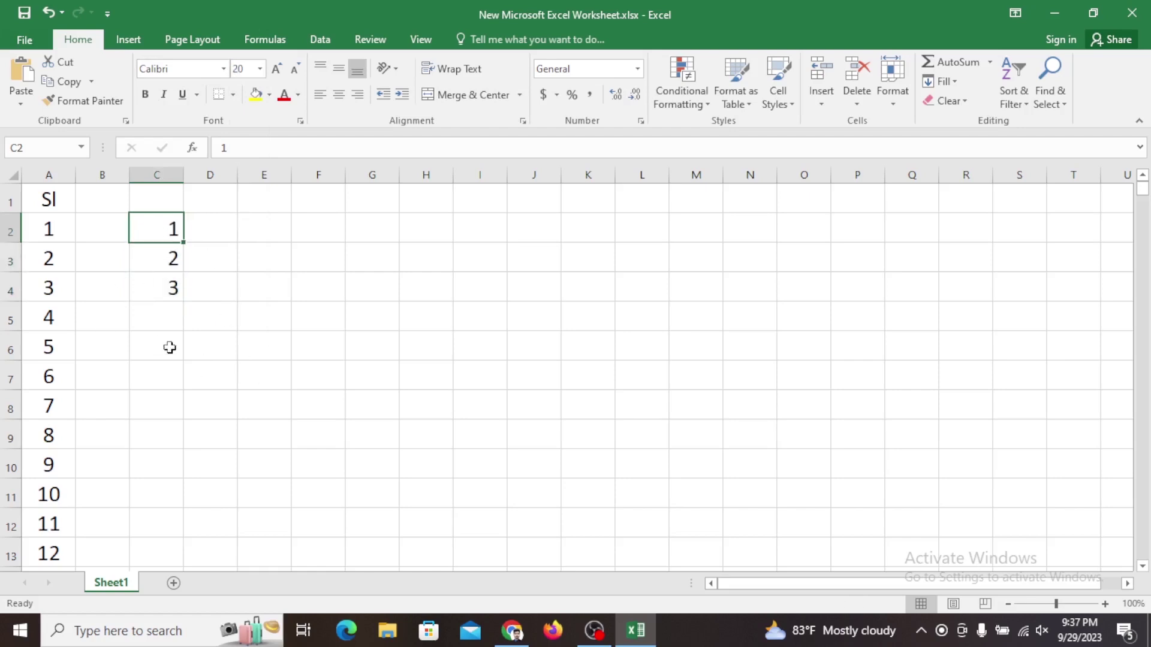
- Fill the 1, 2, 3 series down column C to 61 in C62
{"action": "left_click_drag", "start_coordinate": [145, 216], "coordinate": [143, 284]}
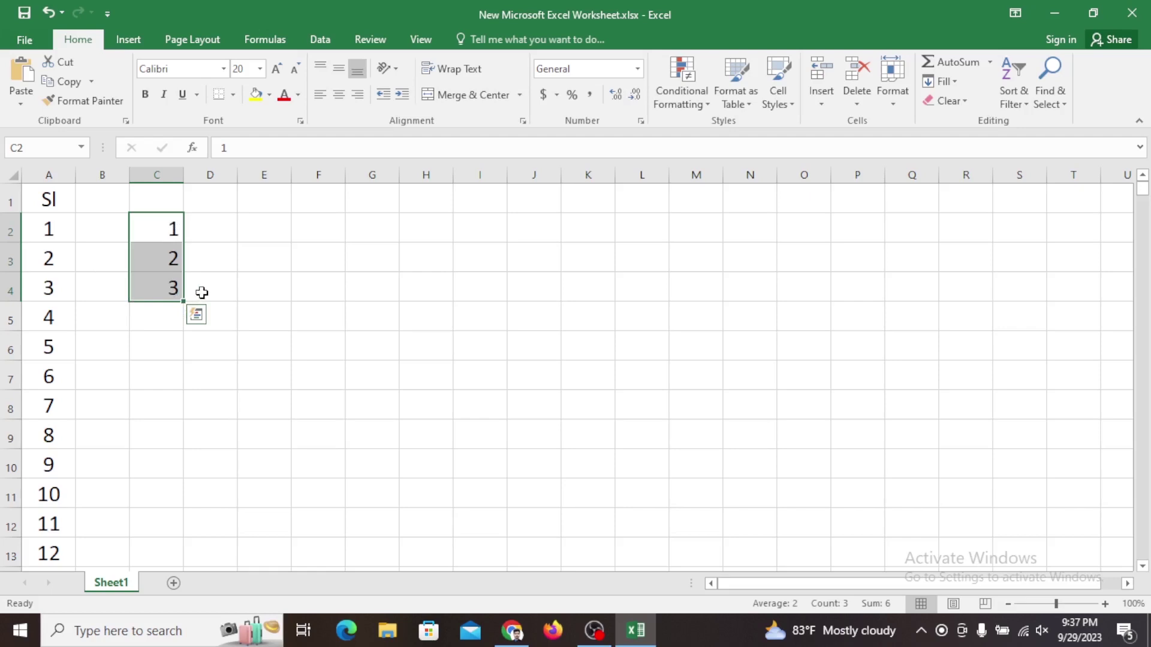
{"action": "left_click", "coordinate": [202, 293]}
{"action": "left_click_drag", "start_coordinate": [159, 226], "coordinate": [168, 289]}
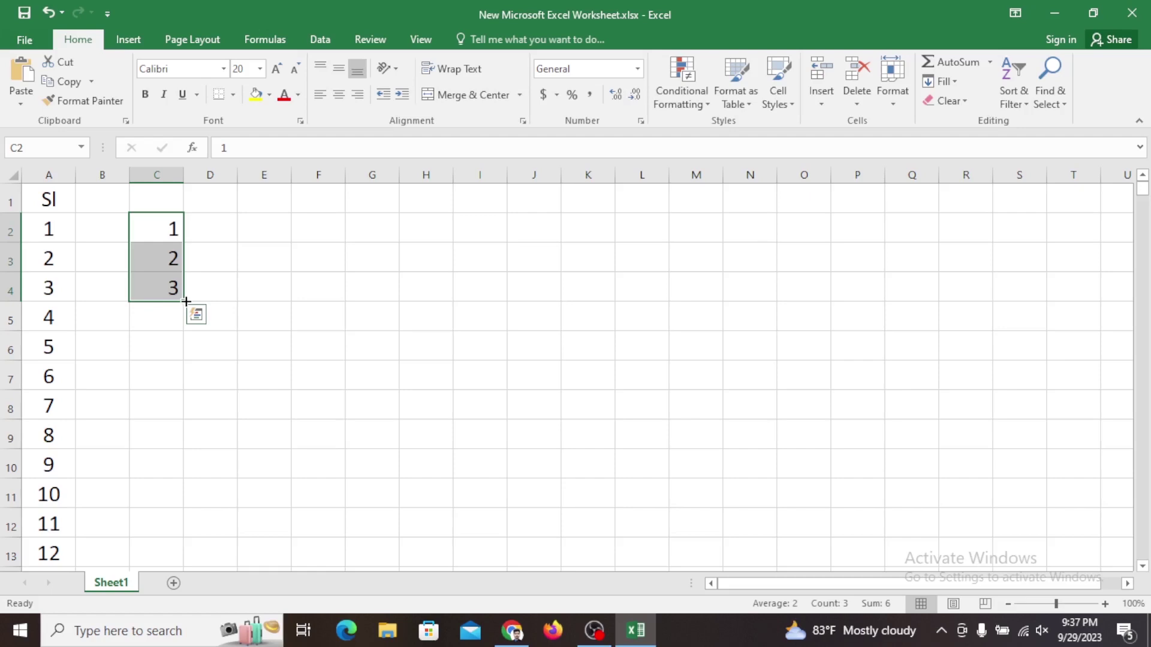
{"action": "left_click_drag", "start_coordinate": [186, 302], "coordinate": [150, 611]}
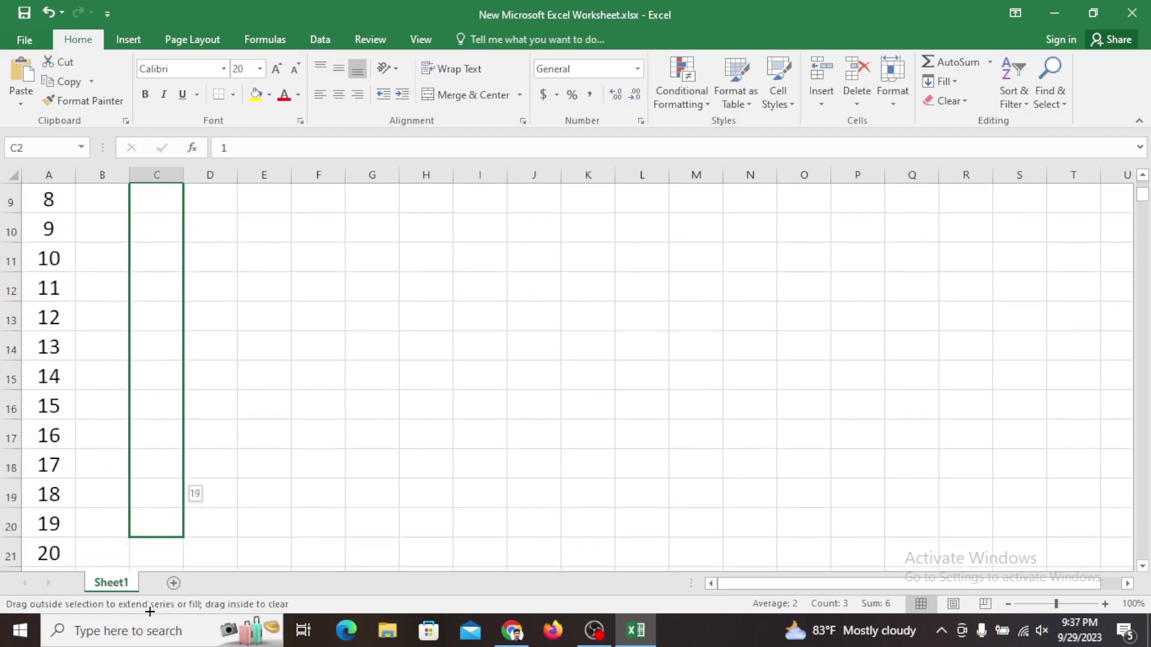
{"action": "left_click_drag", "start_coordinate": [149, 611], "coordinate": [149, 613]}
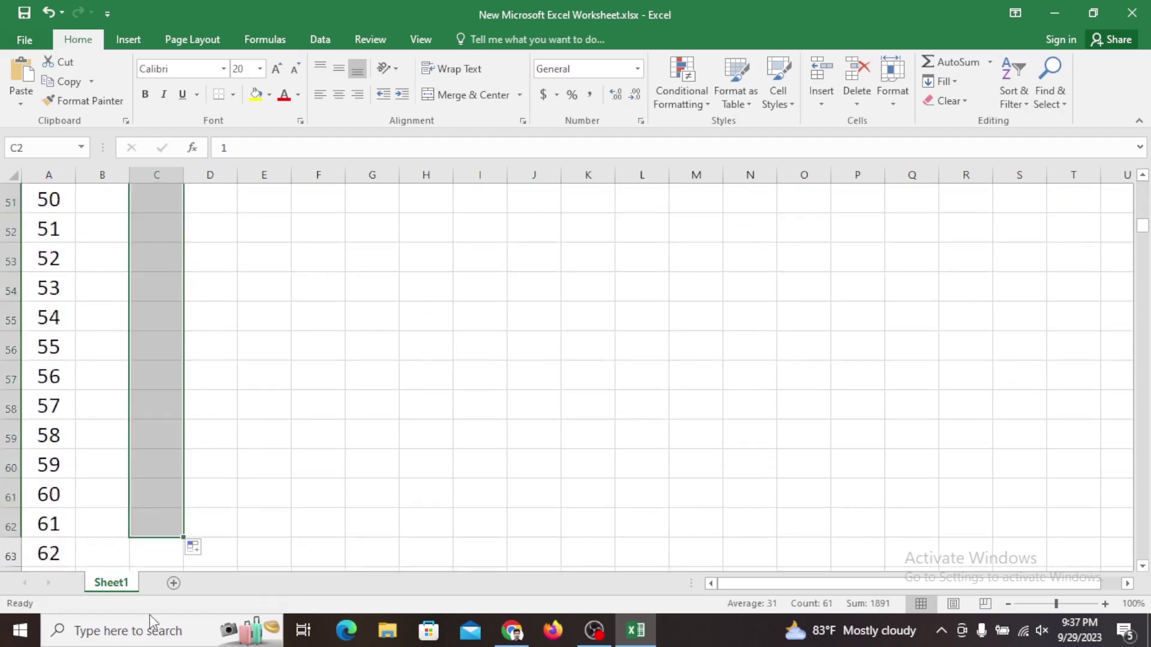
{"action": "scroll", "coordinate": [191, 416], "scroll_direction": "down", "scroll_amount": 2}
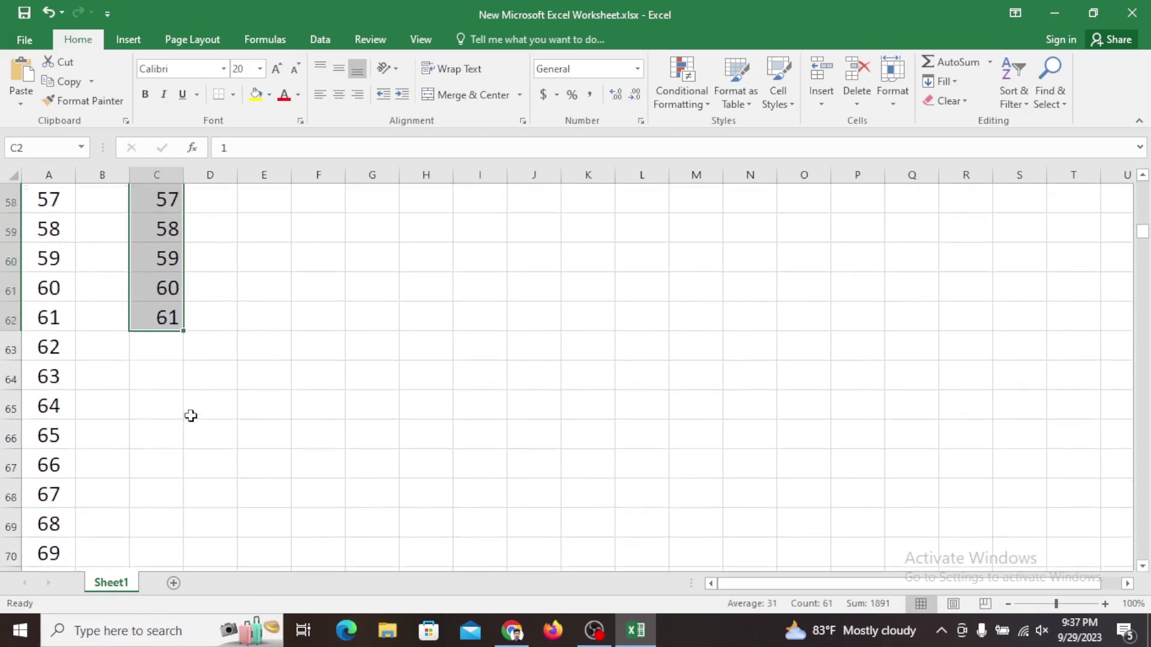
{"action": "scroll", "coordinate": [198, 406], "scroll_direction": "down", "scroll_amount": 1}
{"action": "scroll", "coordinate": [198, 406], "scroll_direction": "up", "scroll_amount": 2}
{"action": "left_click", "coordinate": [246, 353]}
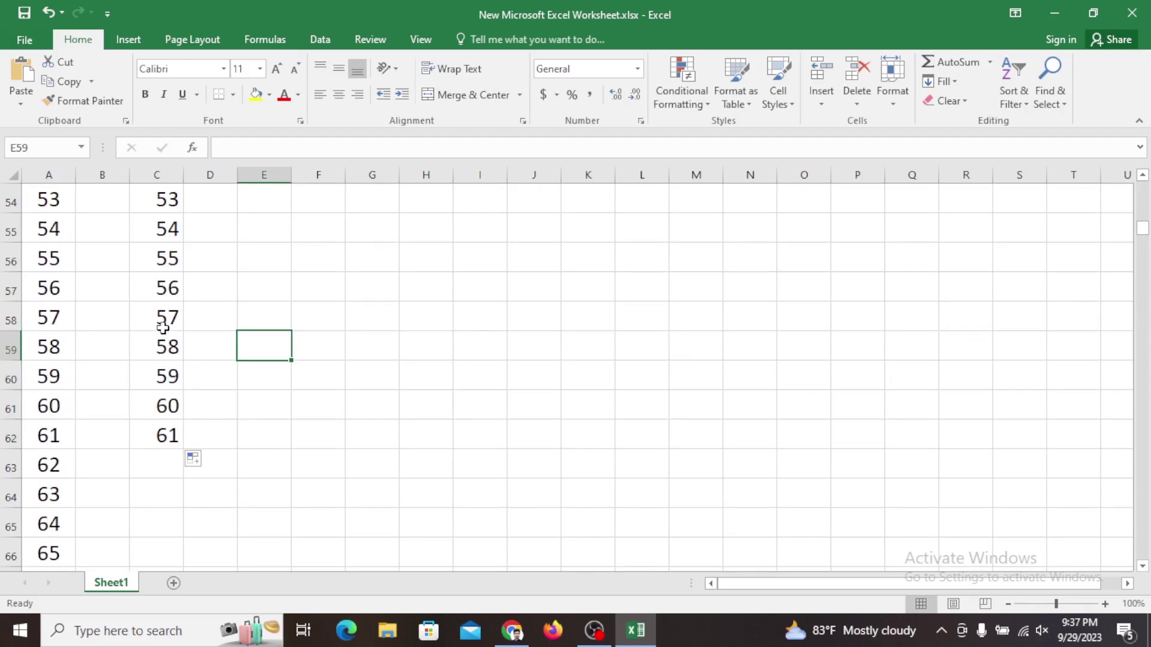
- Extend the column C series from 58–61 down to 75 in C76
{"action": "left_click_drag", "start_coordinate": [162, 328], "coordinate": [150, 429]}
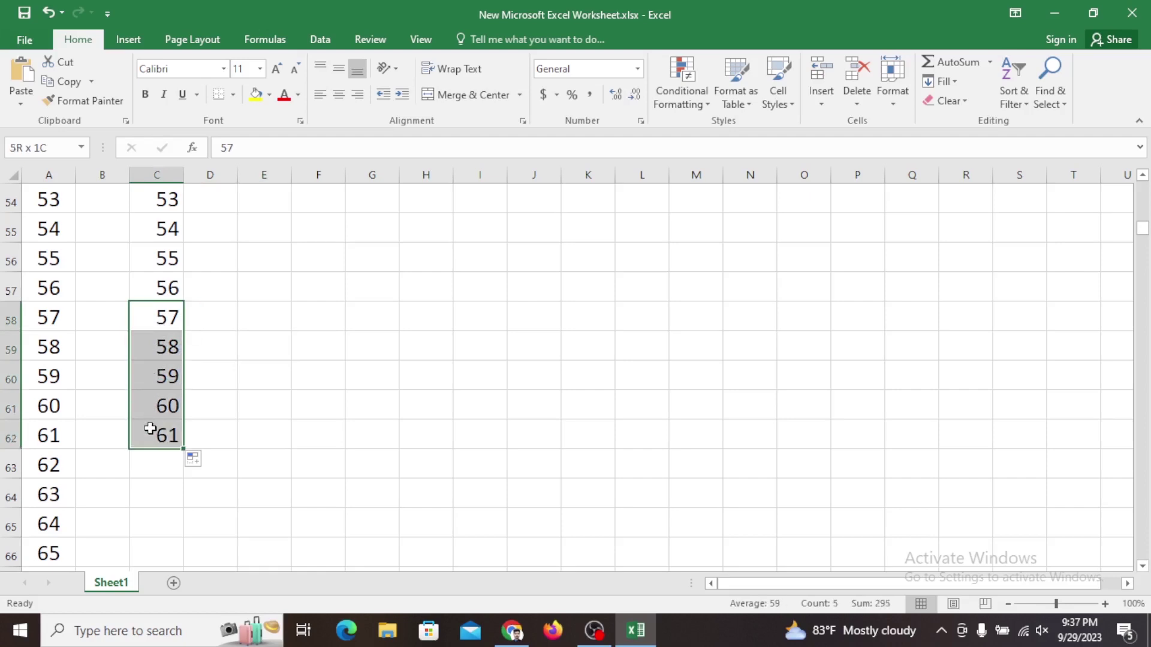
{"action": "left_click", "coordinate": [154, 395]}
{"action": "left_click_drag", "start_coordinate": [154, 349], "coordinate": [150, 426]}
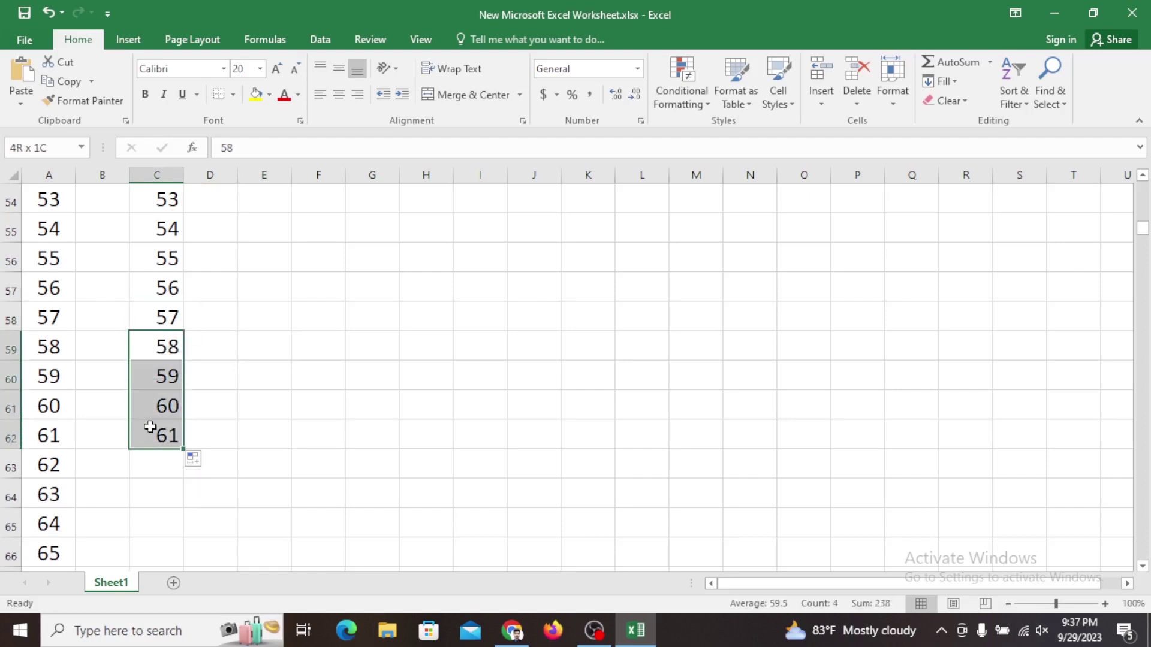
{"action": "left_click", "coordinate": [159, 404]}
{"action": "mouse_move", "coordinate": [157, 354]}
{"action": "left_mouse_down"}
{"action": "mouse_move", "coordinate": [157, 423]}
{"action": "mouse_move", "coordinate": [210, 521]}
{"action": "left_mouse_up"}
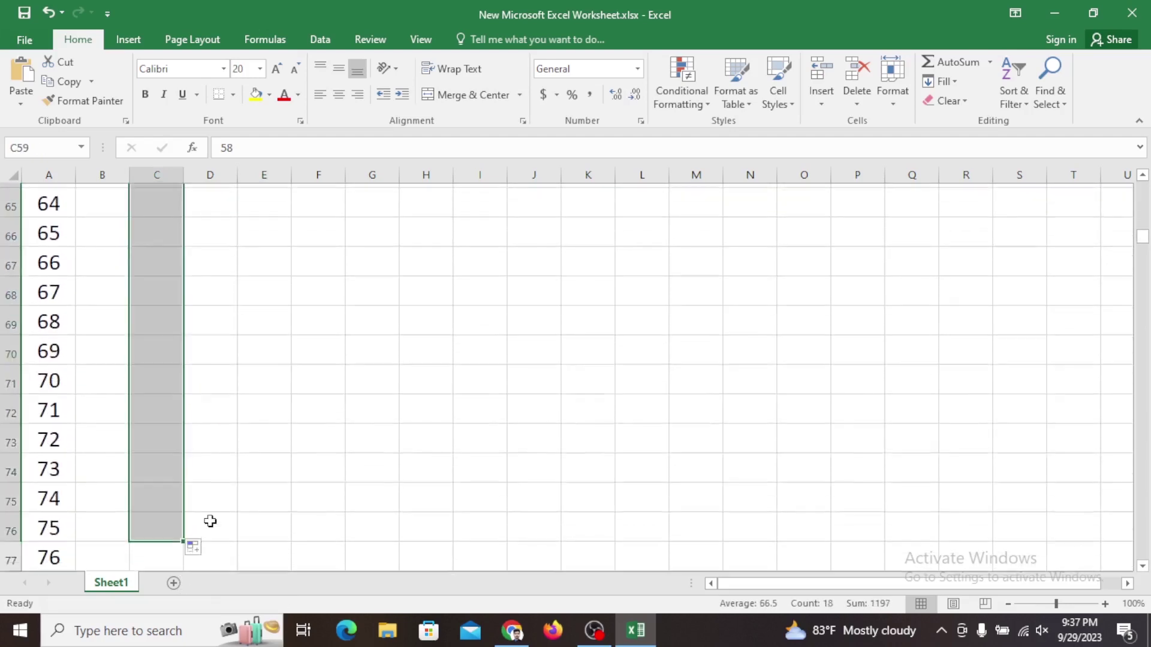
{"action": "scroll", "coordinate": [159, 347], "scroll_direction": "up", "scroll_amount": 3}
{"action": "scroll", "coordinate": [152, 329], "scroll_direction": "down", "scroll_amount": 4}
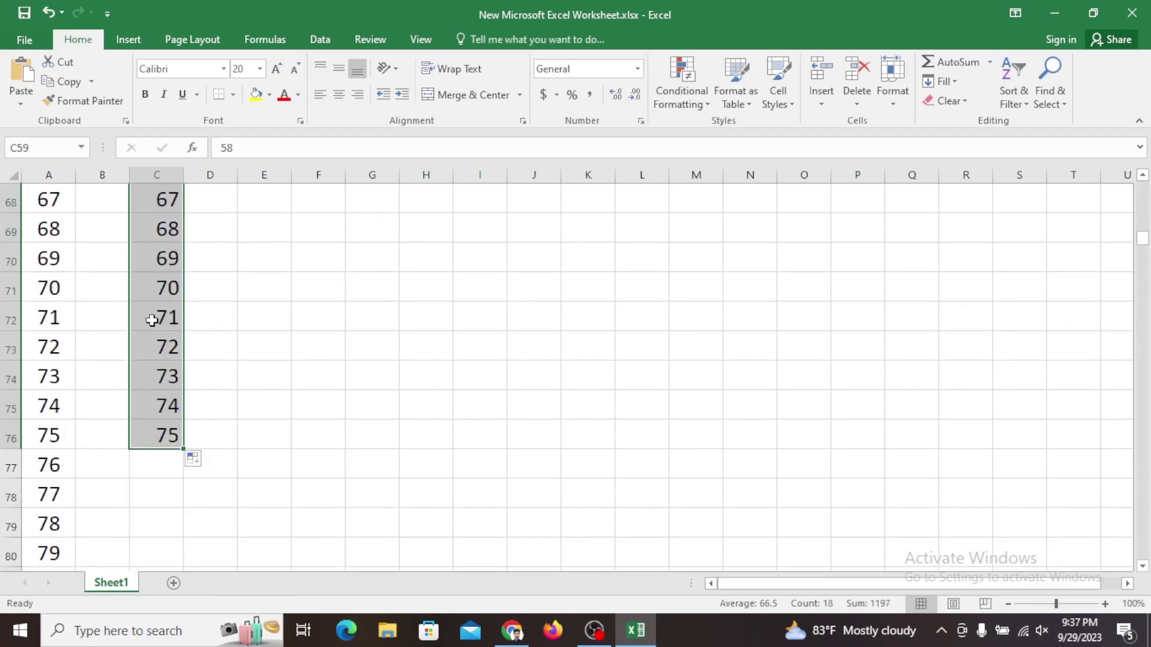
{"action": "scroll", "coordinate": [151, 321], "scroll_direction": "down", "scroll_amount": 3}
{"action": "scroll", "coordinate": [138, 385], "scroll_direction": "up", "scroll_amount": 2}
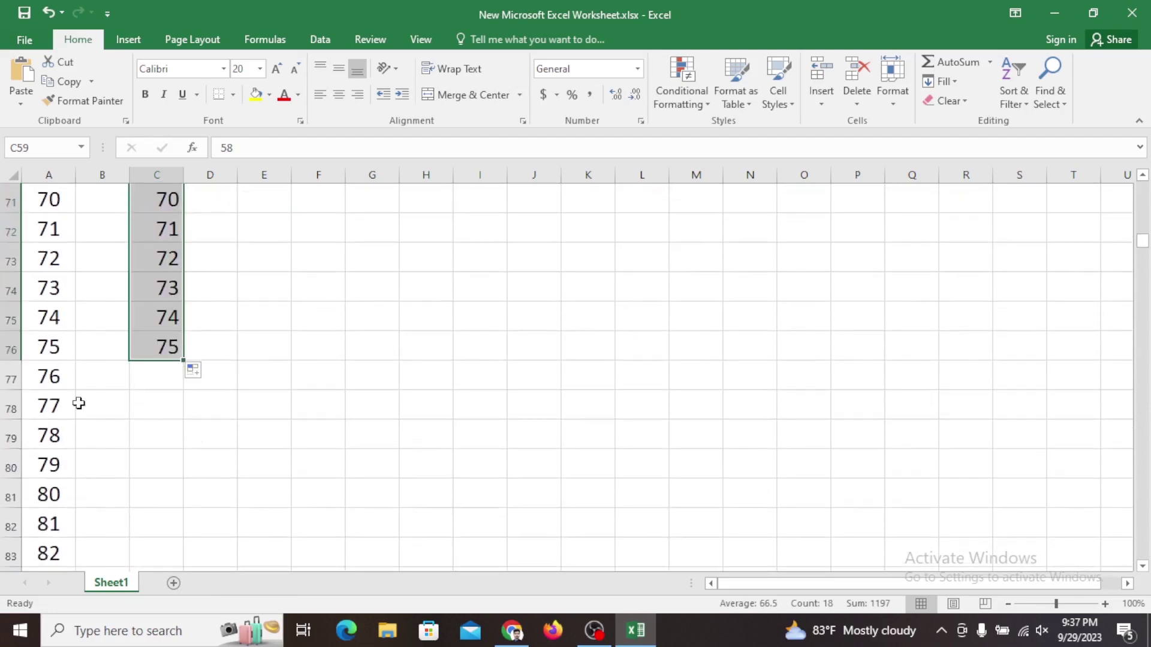
- Scroll back to the top, select cell E2, and widen column E
{"action": "left_click_drag", "start_coordinate": [79, 404], "coordinate": [180, 376]}
{"action": "left_click", "coordinate": [150, 340]}
{"action": "scroll", "coordinate": [183, 428], "scroll_direction": "up", "scroll_amount": 11}
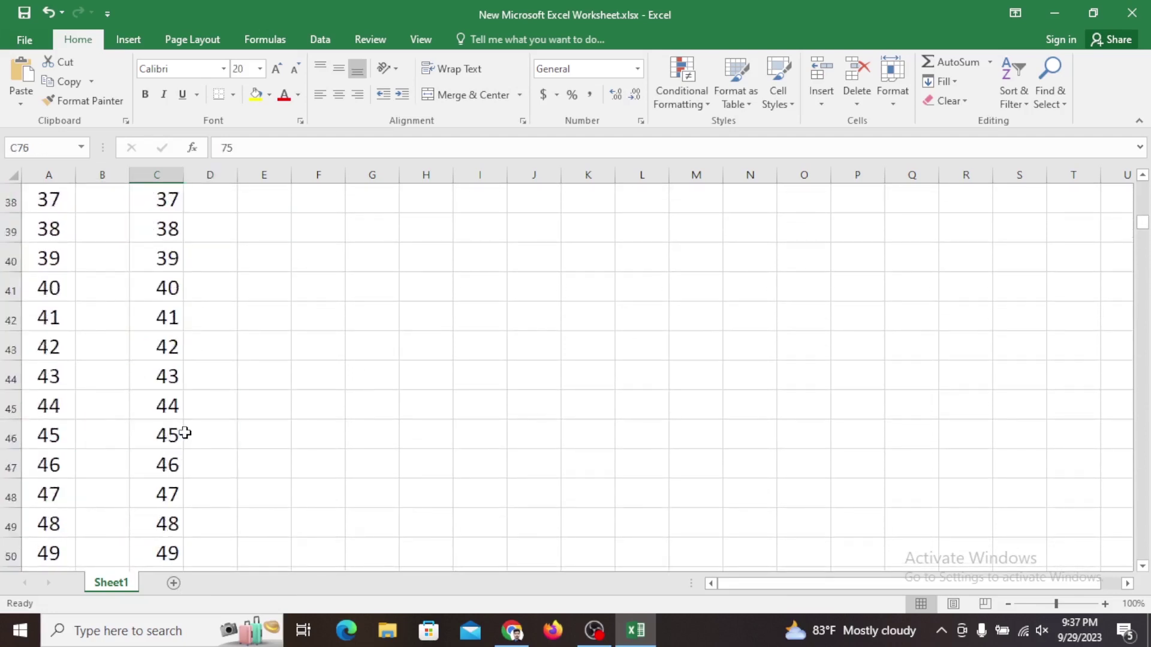
{"action": "scroll", "coordinate": [185, 433], "scroll_direction": "up", "scroll_amount": 10}
{"action": "scroll", "coordinate": [185, 433], "scroll_direction": "up", "scroll_amount": 3}
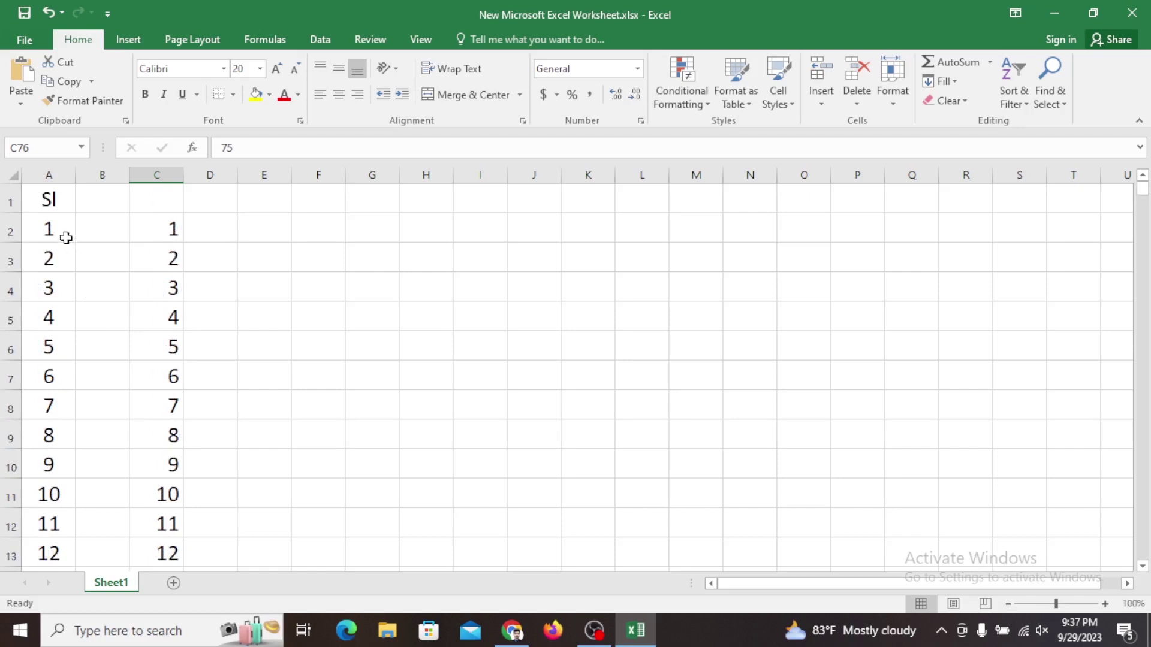
{"action": "left_click_drag", "start_coordinate": [63, 235], "coordinate": [625, 483]}
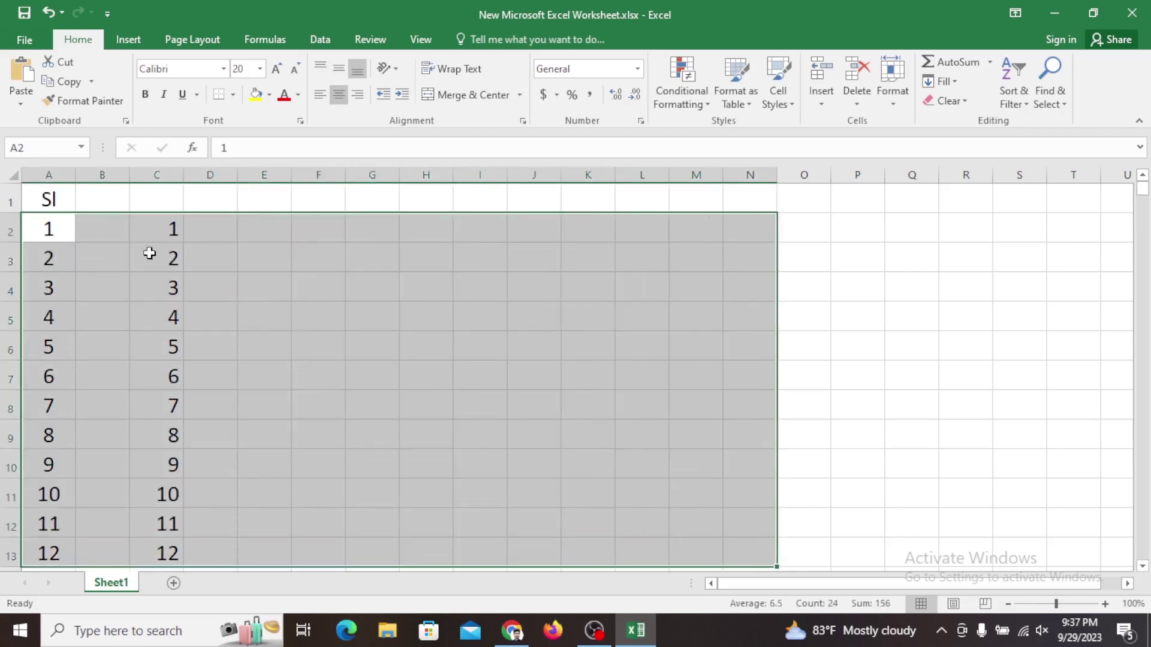
{"action": "left_click", "coordinate": [149, 252]}
{"action": "left_click_drag", "start_coordinate": [159, 225], "coordinate": [155, 402]}
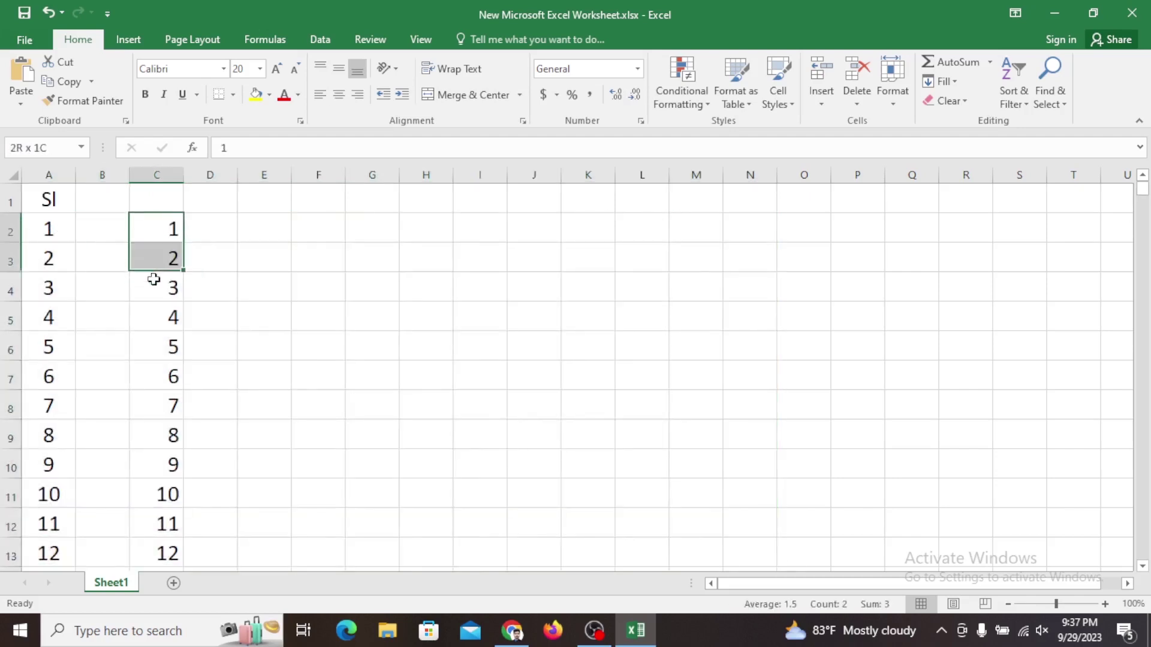
{"action": "left_click", "coordinate": [262, 236]}
{"action": "left_click_drag", "start_coordinate": [289, 177], "coordinate": [336, 177]}
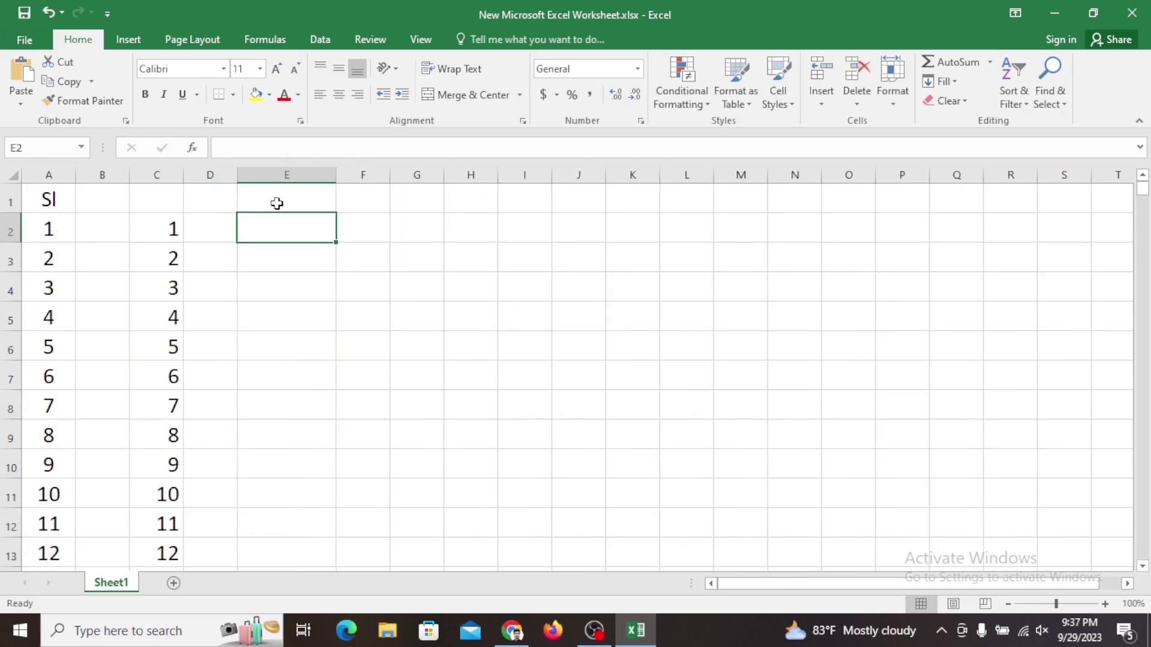
- Enter 1001 in E2, narrow column E, and set 1001 to font size 22
{"action": "type", "text": "1001"}
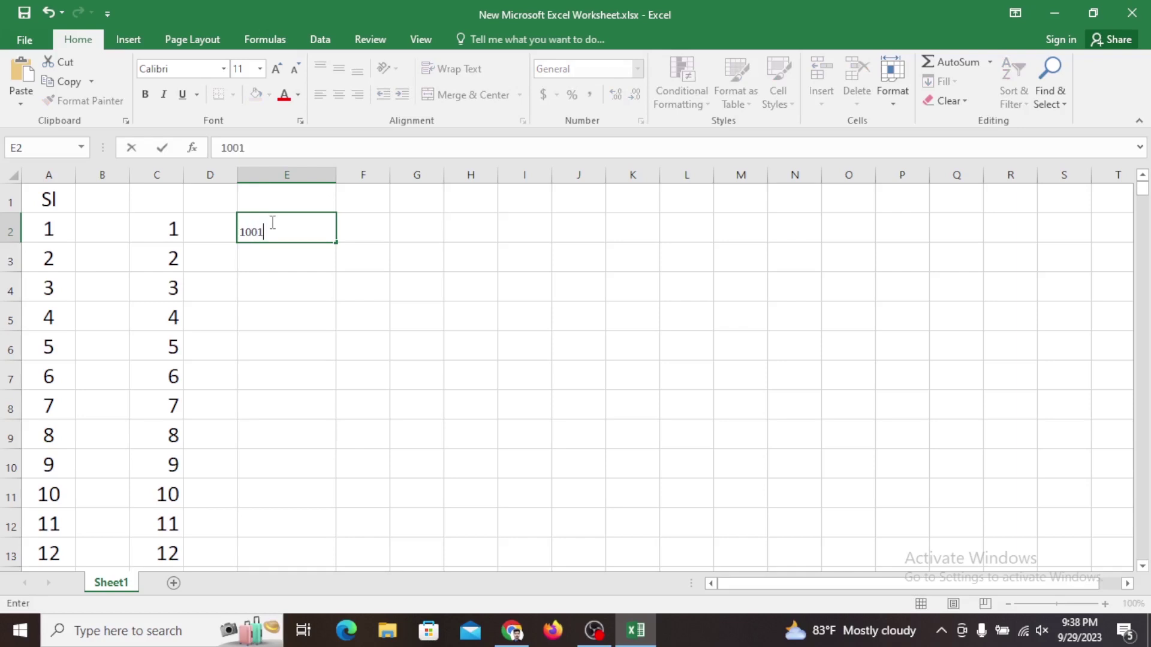
{"action": "left_click", "coordinate": [332, 176]}
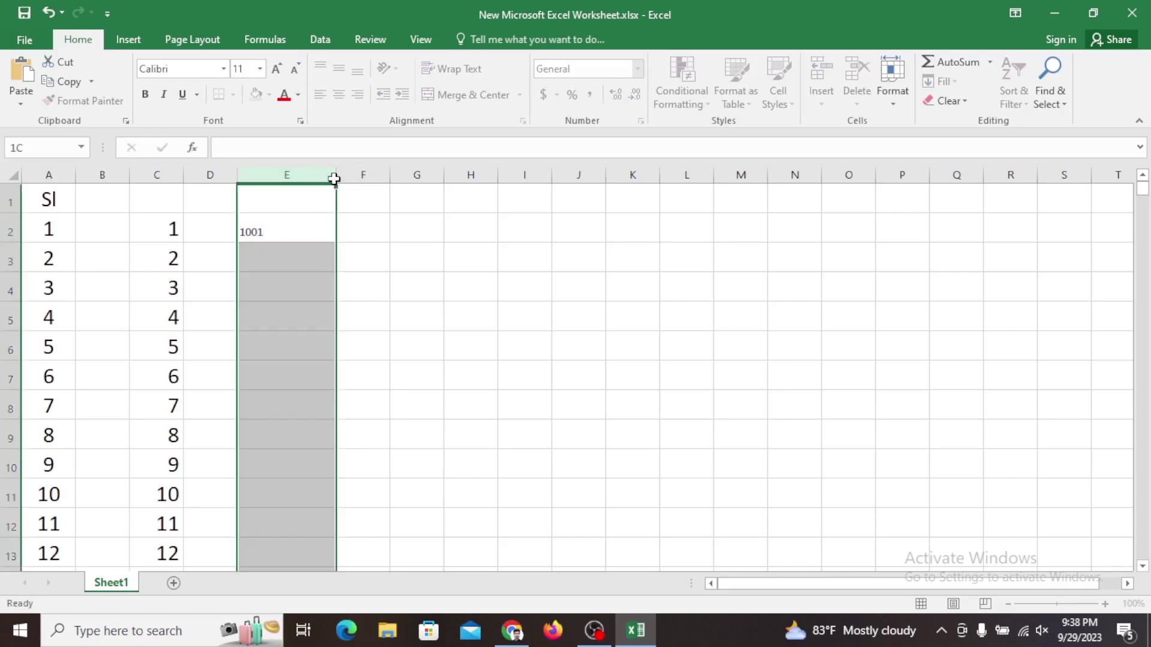
{"action": "left_click_drag", "start_coordinate": [332, 179], "coordinate": [306, 178]}
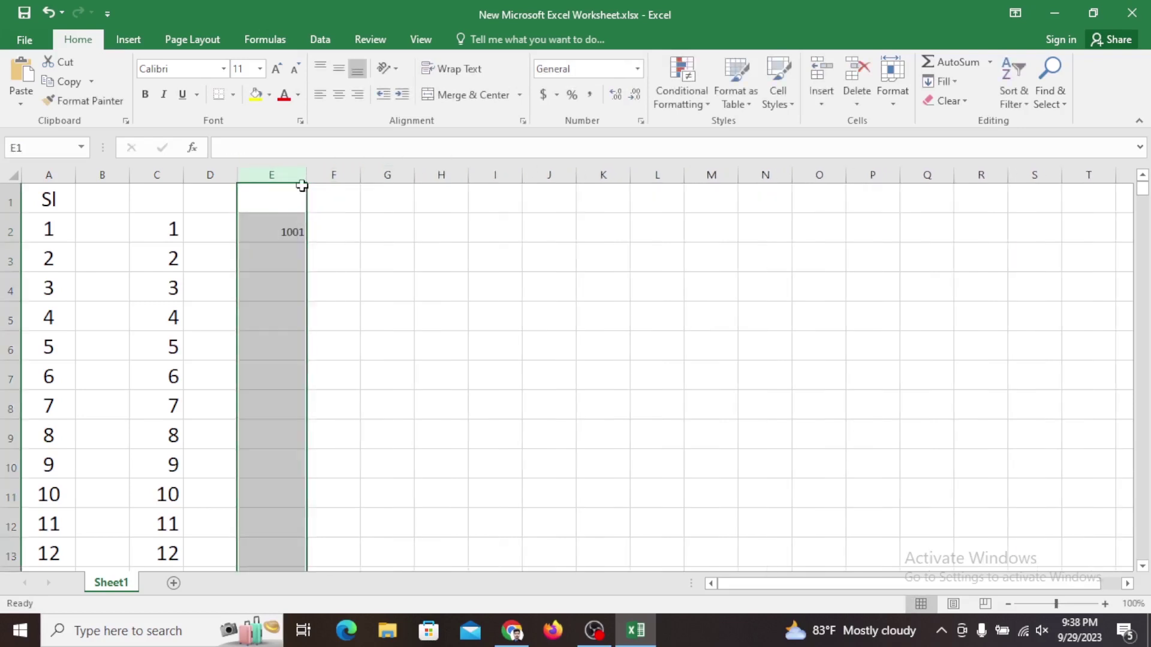
{"action": "left_click", "coordinate": [283, 224]}
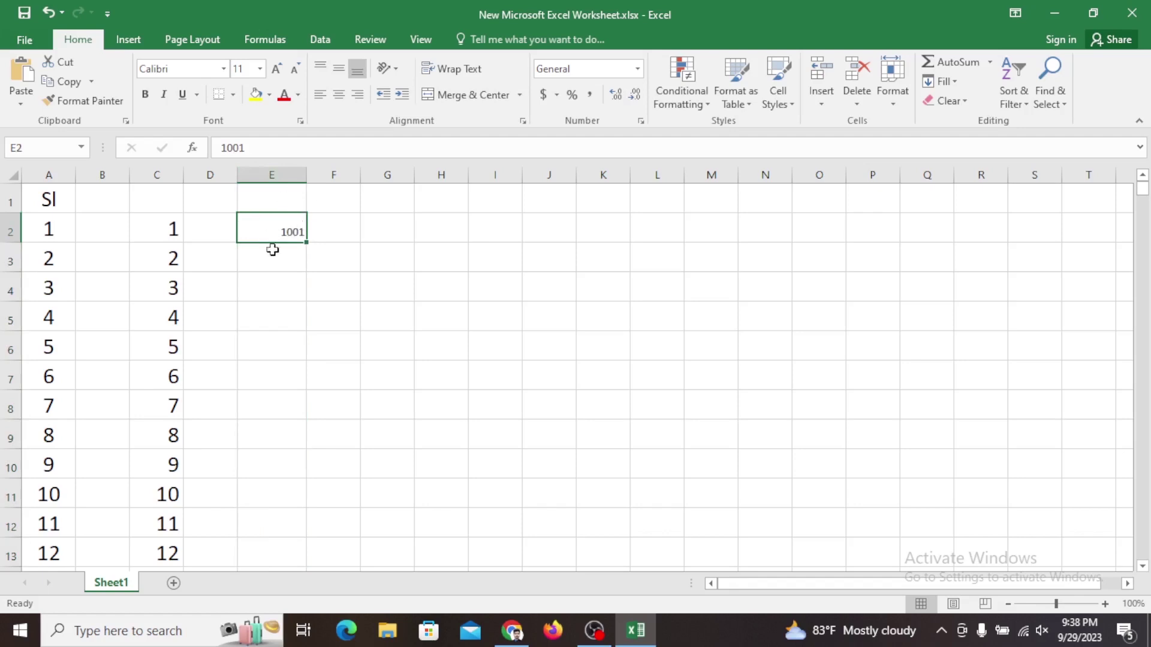
{"action": "left_click", "coordinate": [261, 70]}
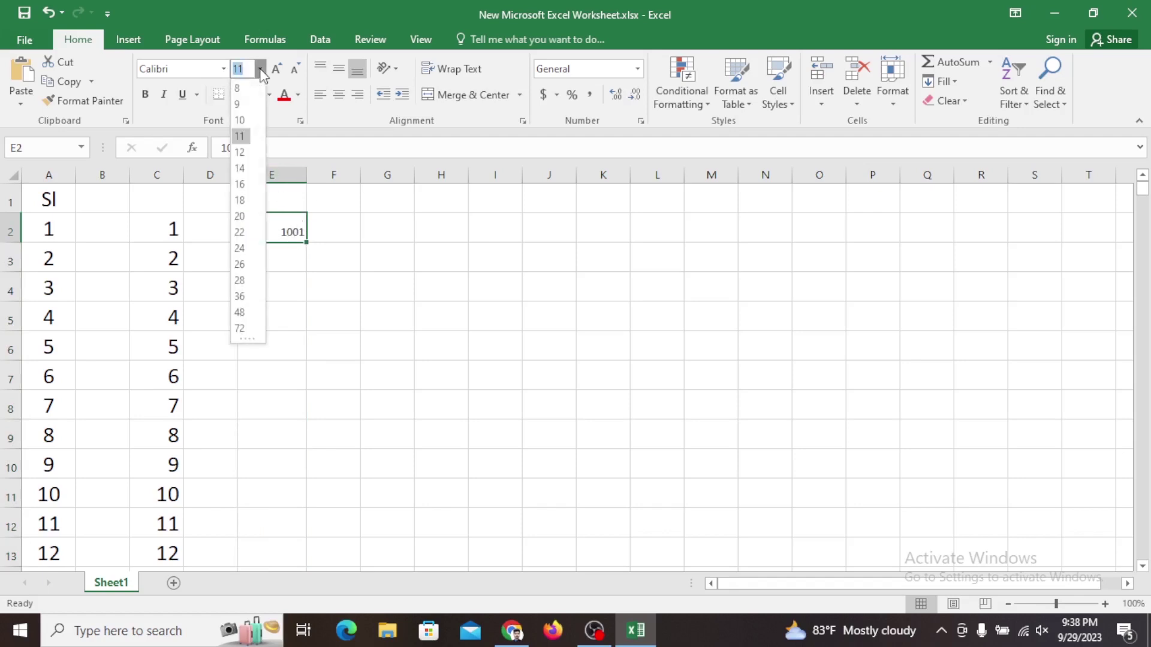
{"action": "left_click", "coordinate": [241, 216]}
- Enter the heading 'roll' in cell E1
{"action": "left_click", "coordinate": [293, 199]}
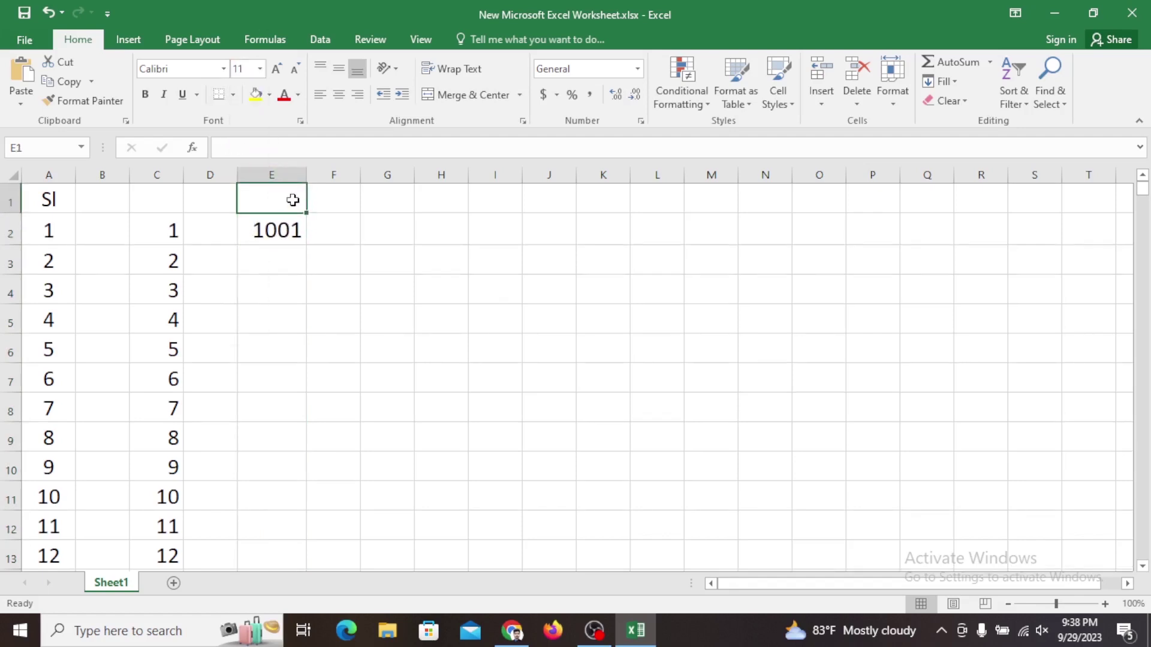
{"action": "type", "text": "roll"}
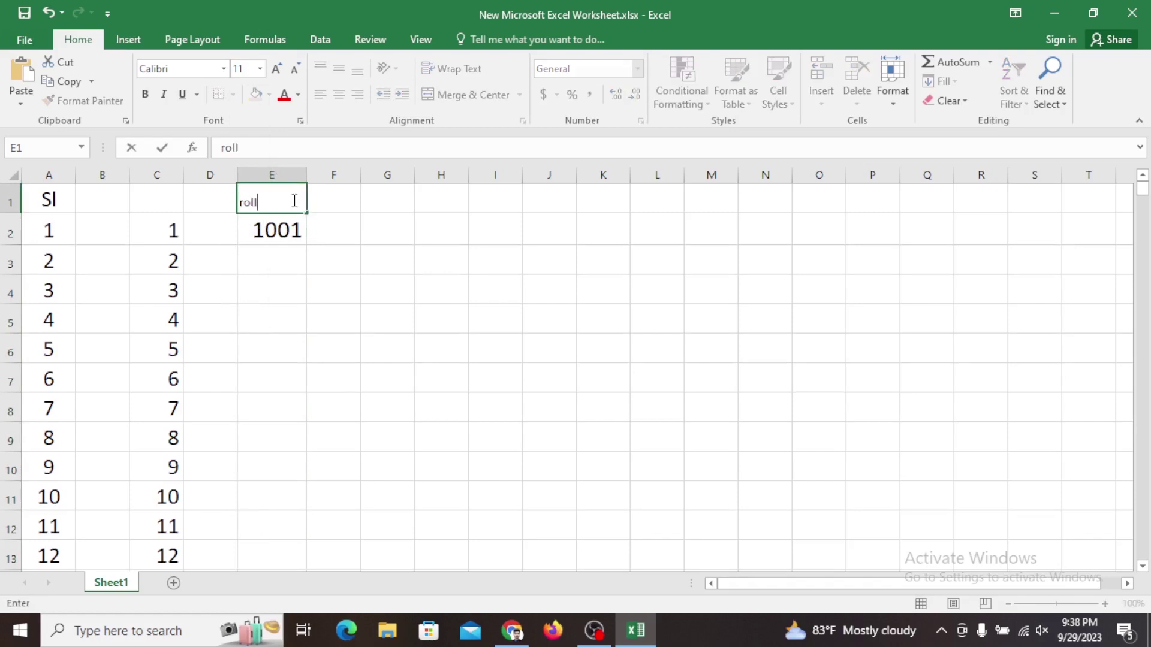
{"action": "key", "text": "Return"}
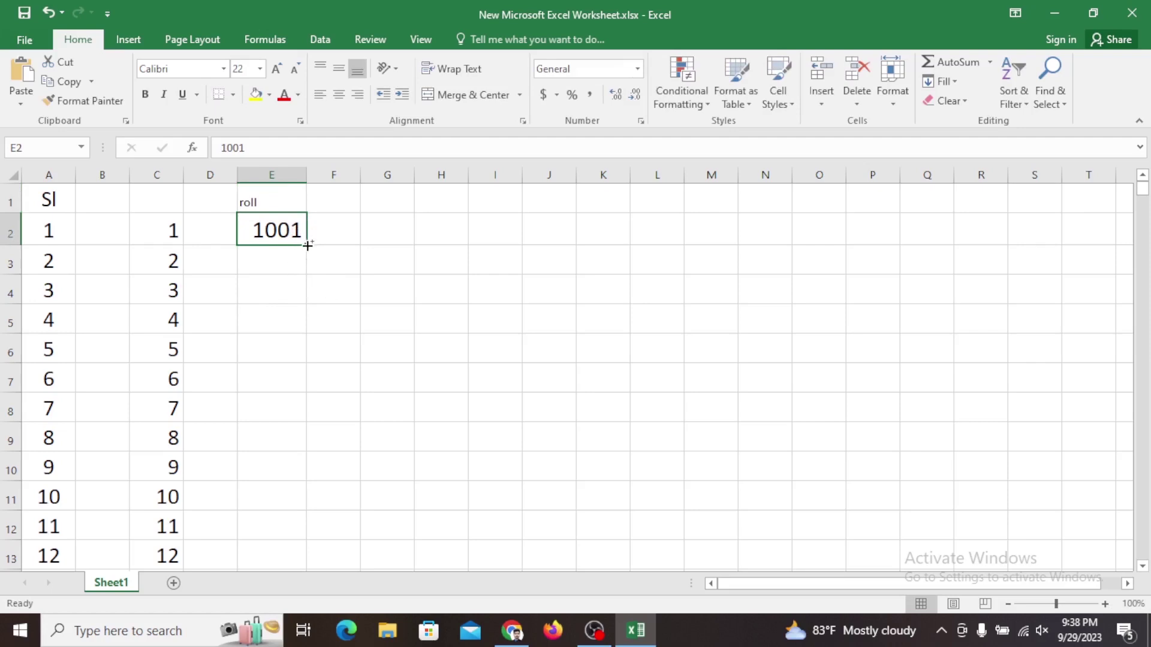
- Fill the roll numbers starting at 1001 from E2 down to E38
{"action": "left_click_drag", "start_coordinate": [308, 245], "coordinate": [305, 617]}
{"action": "scroll", "coordinate": [277, 444], "scroll_direction": "up", "scroll_amount": 2}
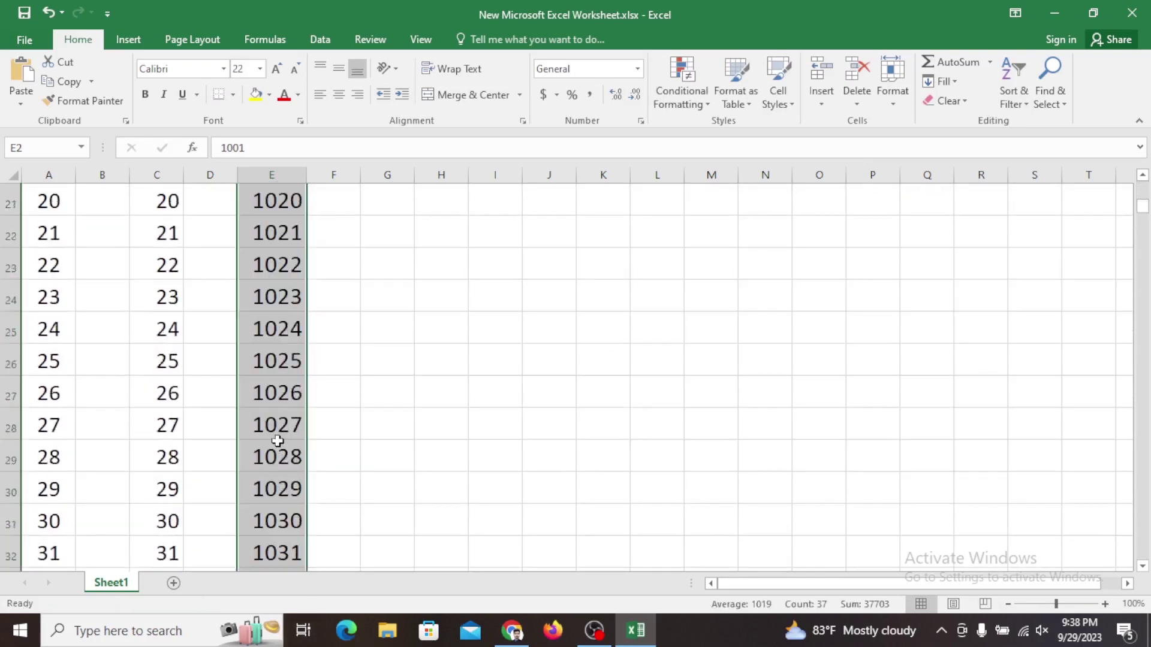
{"action": "scroll", "coordinate": [268, 304], "scroll_direction": "up", "scroll_amount": 4}
{"action": "scroll", "coordinate": [268, 304], "scroll_direction": "up", "scroll_amount": 3}
{"action": "left_click", "coordinate": [283, 264]}
{"action": "left_click", "coordinate": [284, 232]}
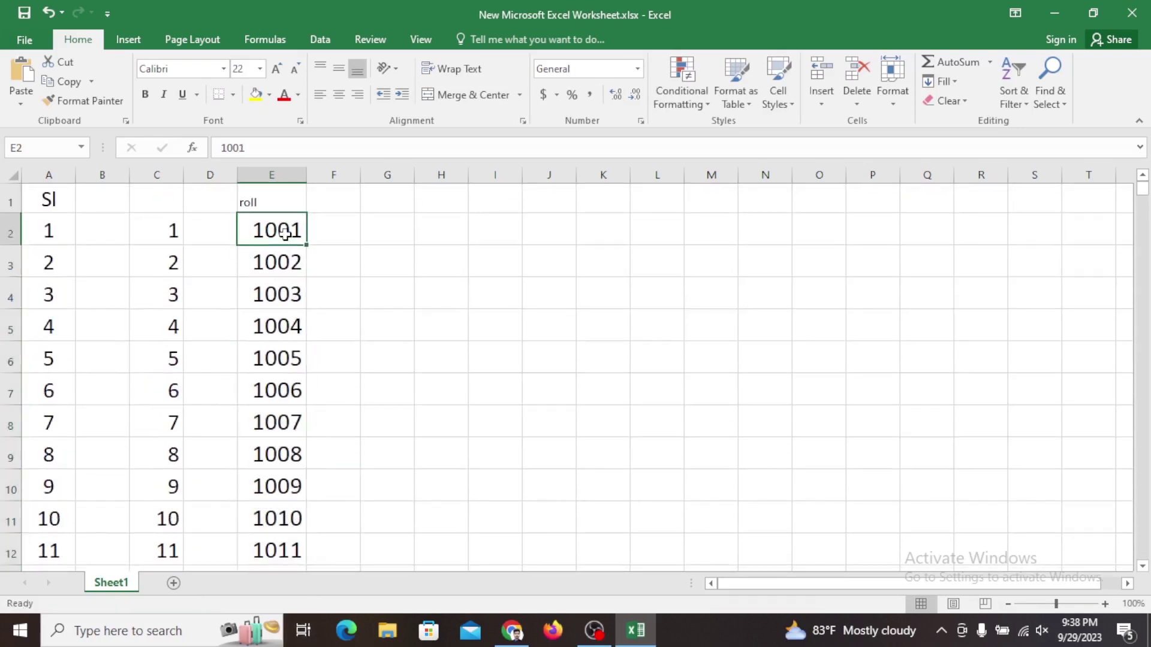
{"action": "scroll", "coordinate": [309, 320], "scroll_direction": "down", "scroll_amount": 5}
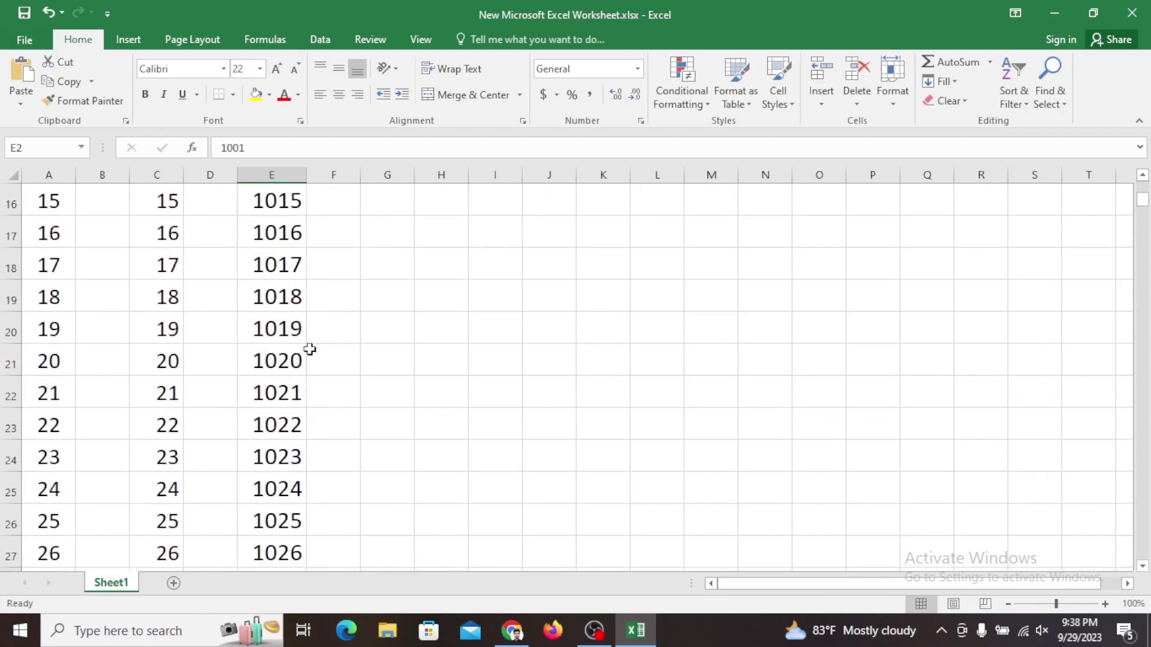
{"action": "scroll", "coordinate": [308, 347], "scroll_direction": "down", "scroll_amount": 7}
{"action": "scroll", "coordinate": [286, 427], "scroll_direction": "up", "scroll_amount": 2}
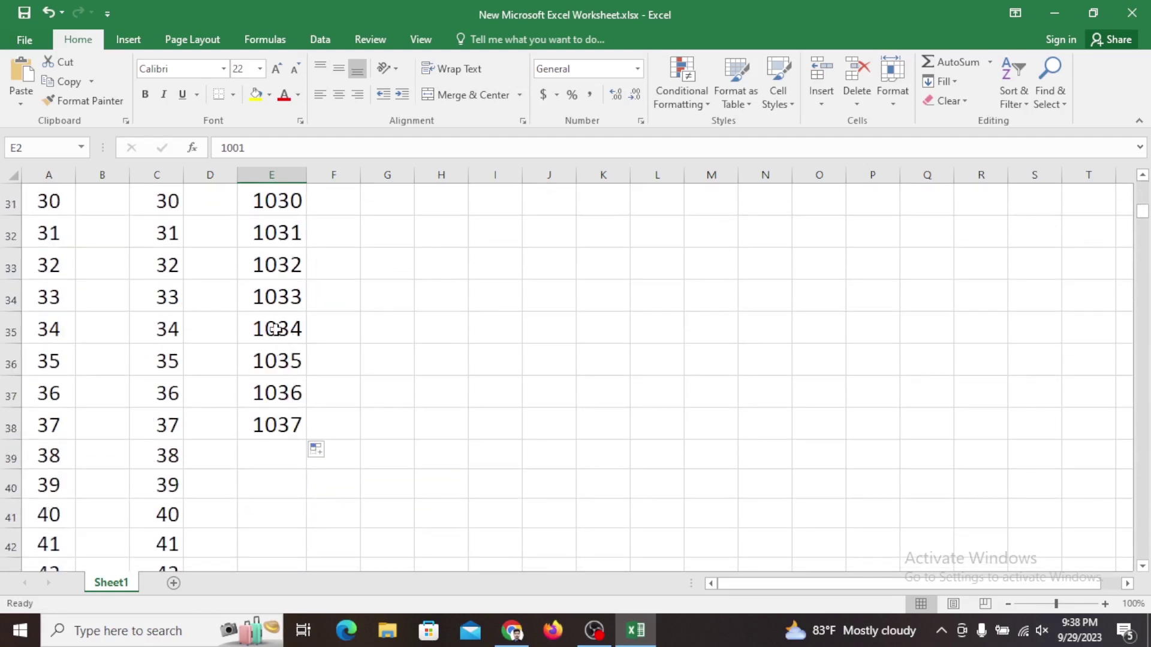
- Extend the roll-number series from E35:E38 down to 1063 in E64
{"action": "left_click_drag", "start_coordinate": [275, 330], "coordinate": [285, 429]}
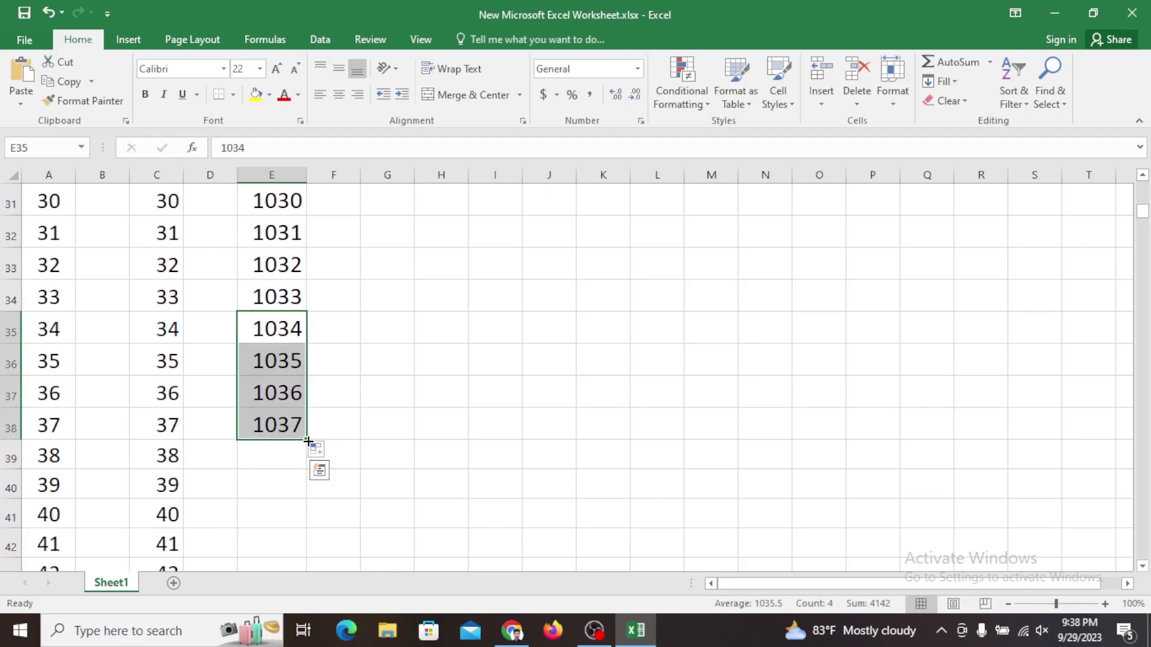
{"action": "left_click_drag", "start_coordinate": [309, 440], "coordinate": [319, 613]}
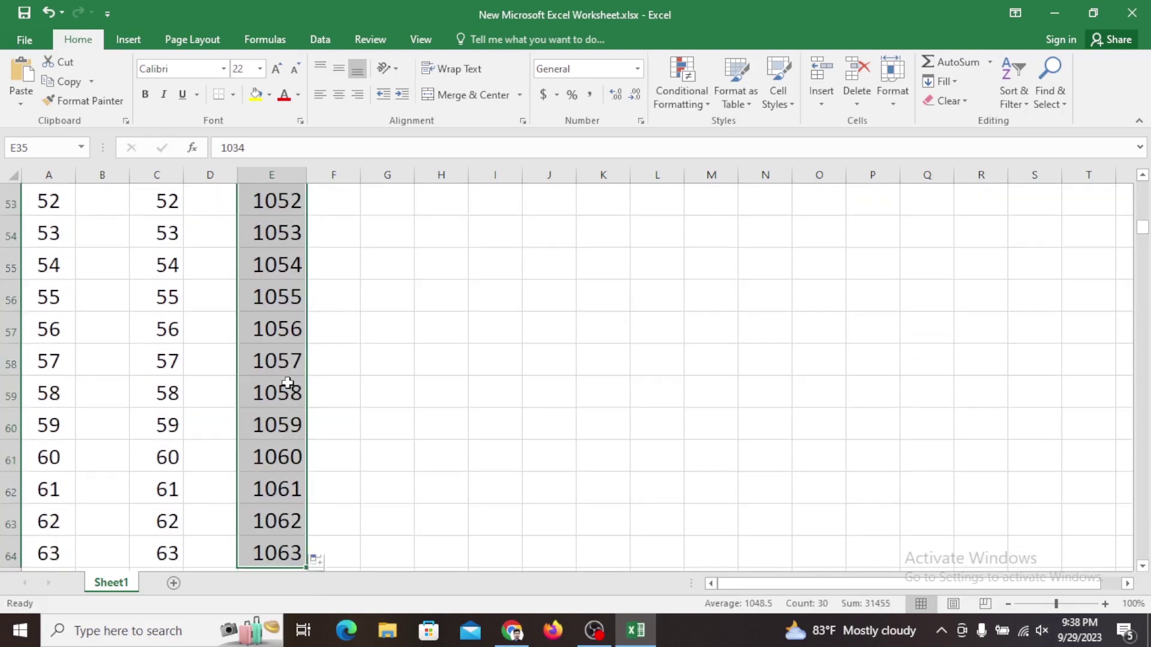
- Select the first nine roll numbers at the top of column E
{"action": "scroll", "coordinate": [289, 384], "scroll_direction": "up", "scroll_amount": 8}
{"action": "scroll", "coordinate": [289, 383], "scroll_direction": "up", "scroll_amount": 9}
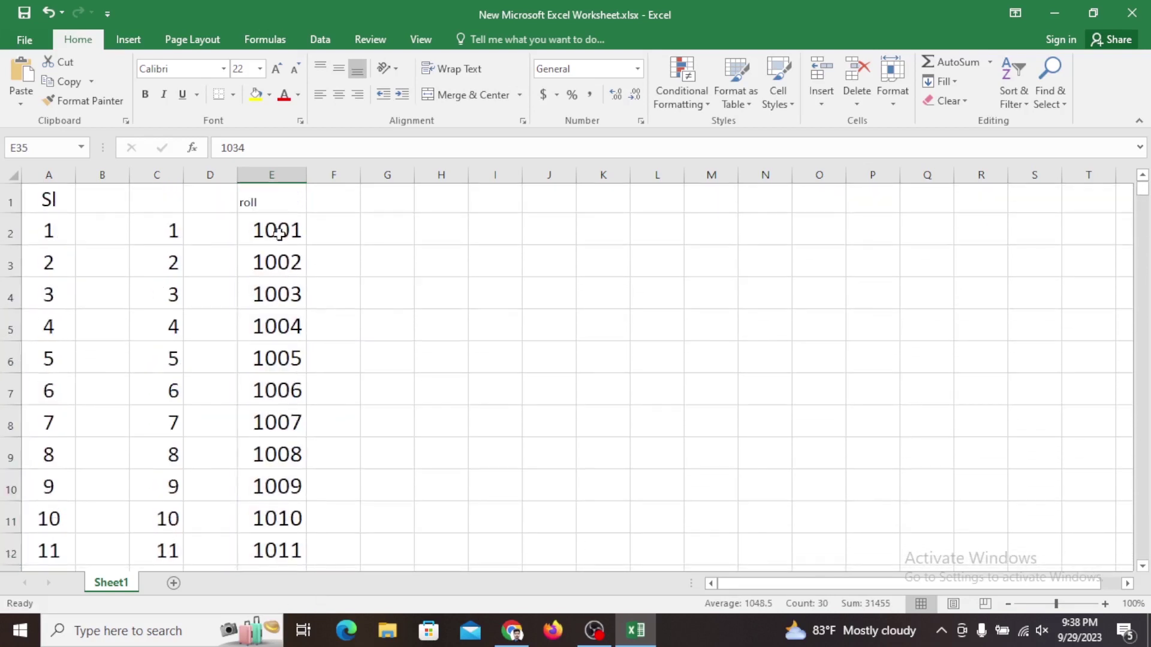
{"action": "left_click_drag", "start_coordinate": [283, 230], "coordinate": [282, 485]}
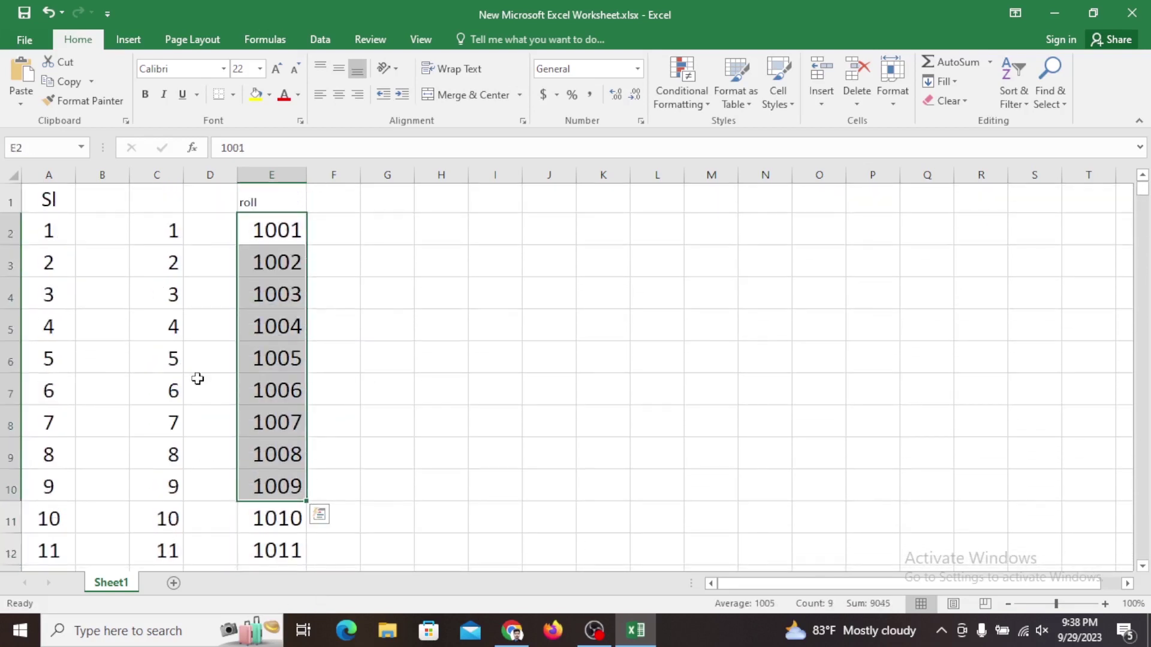